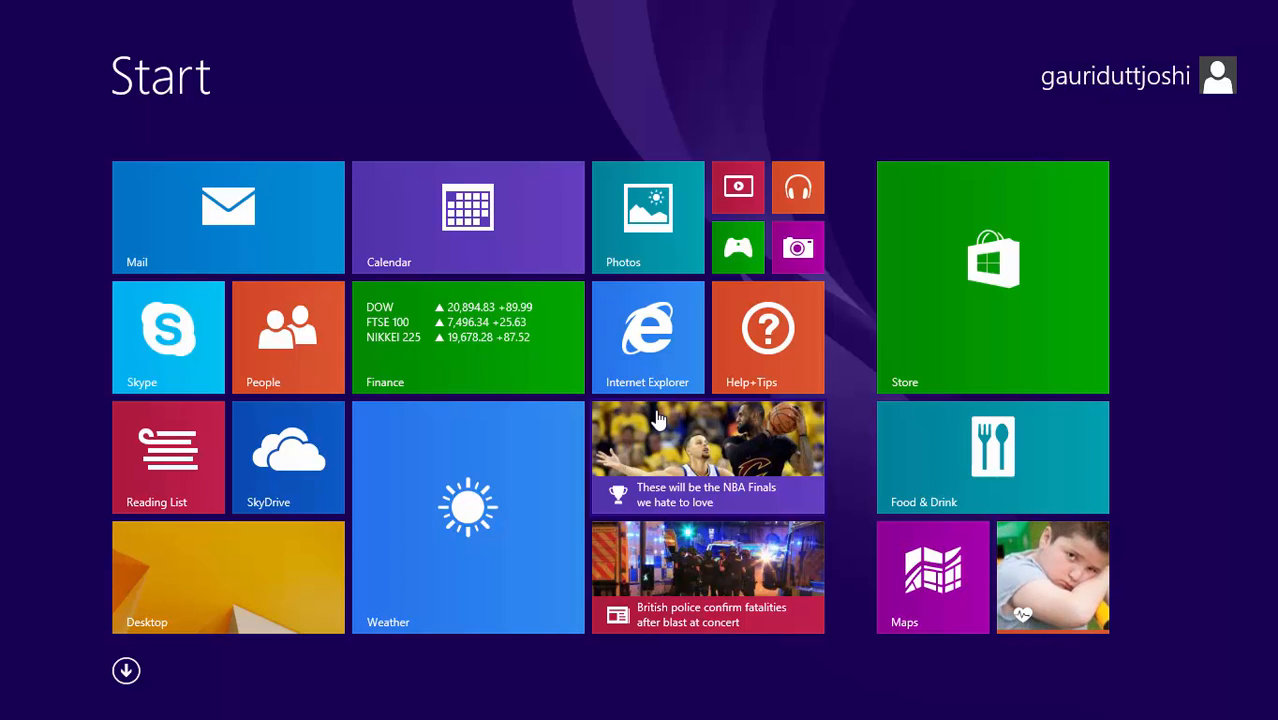
Go to the desktop, run winver to check the Windows version, and close the version information
click(193, 598)
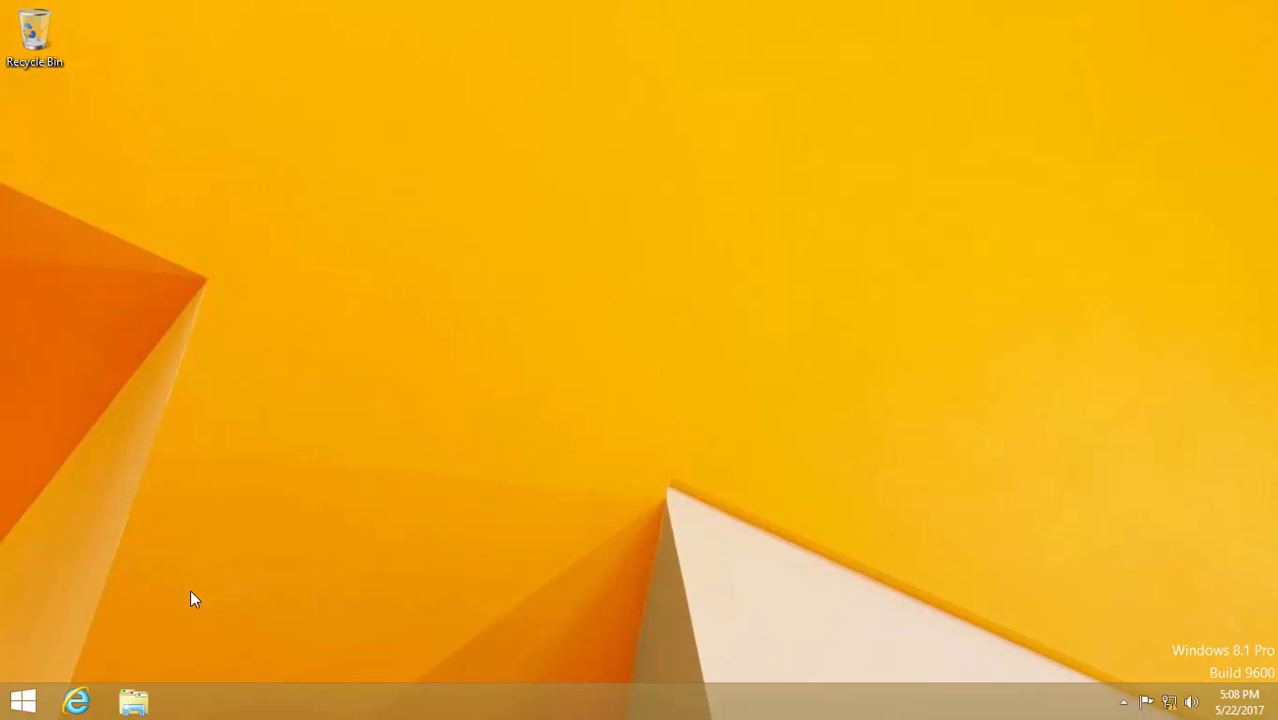
key(super+r)
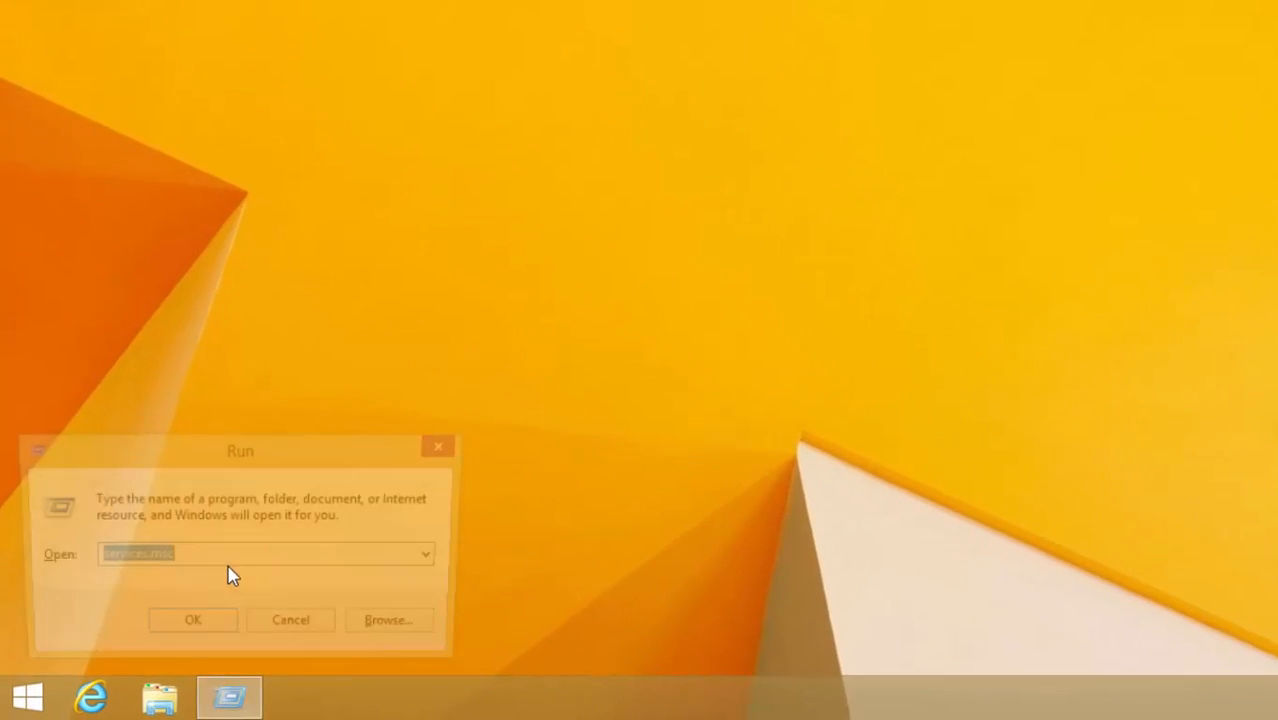
text(winver)
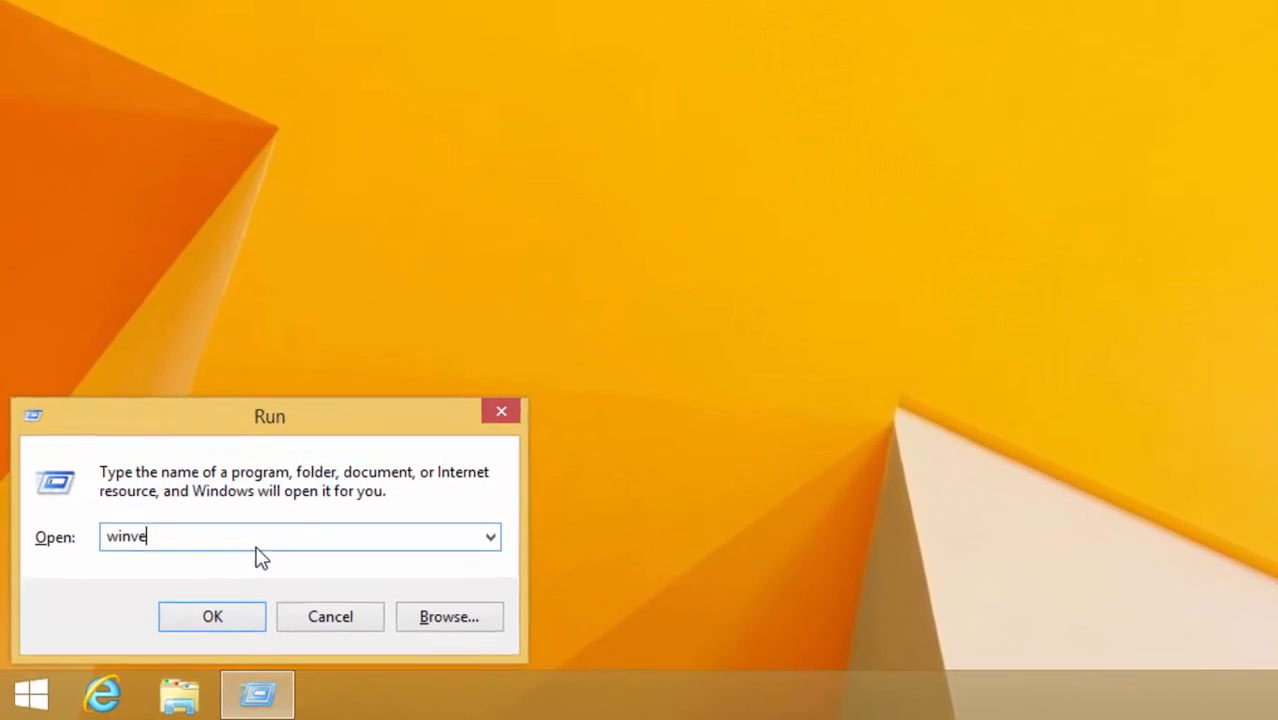
key(Return)
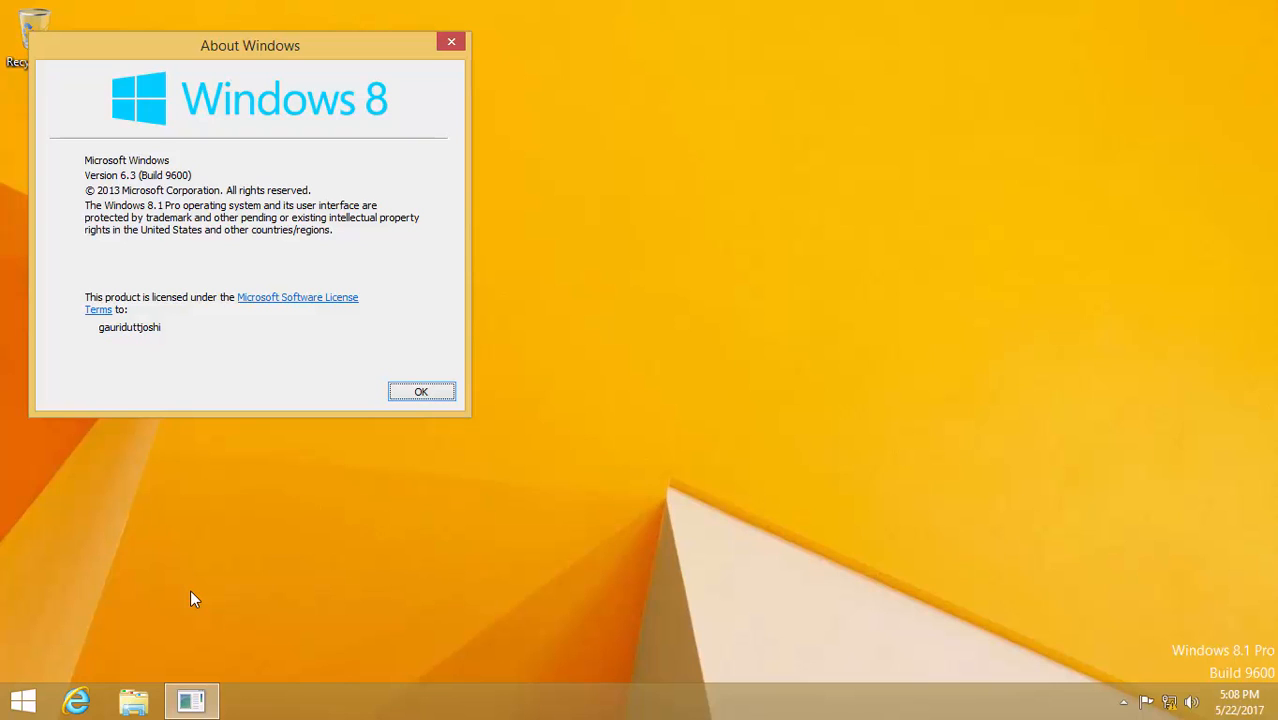
click(410, 390)
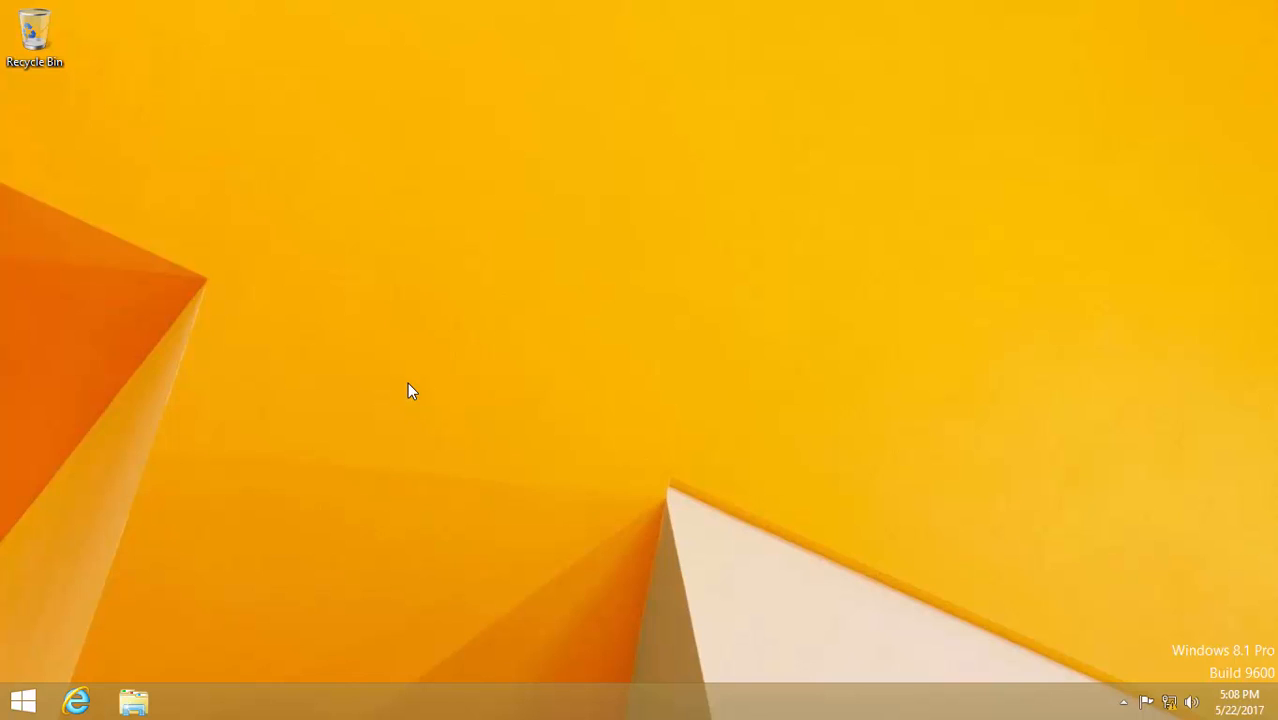
Run services.msc to open the Services console and sort the services by startup type
key(super+r)
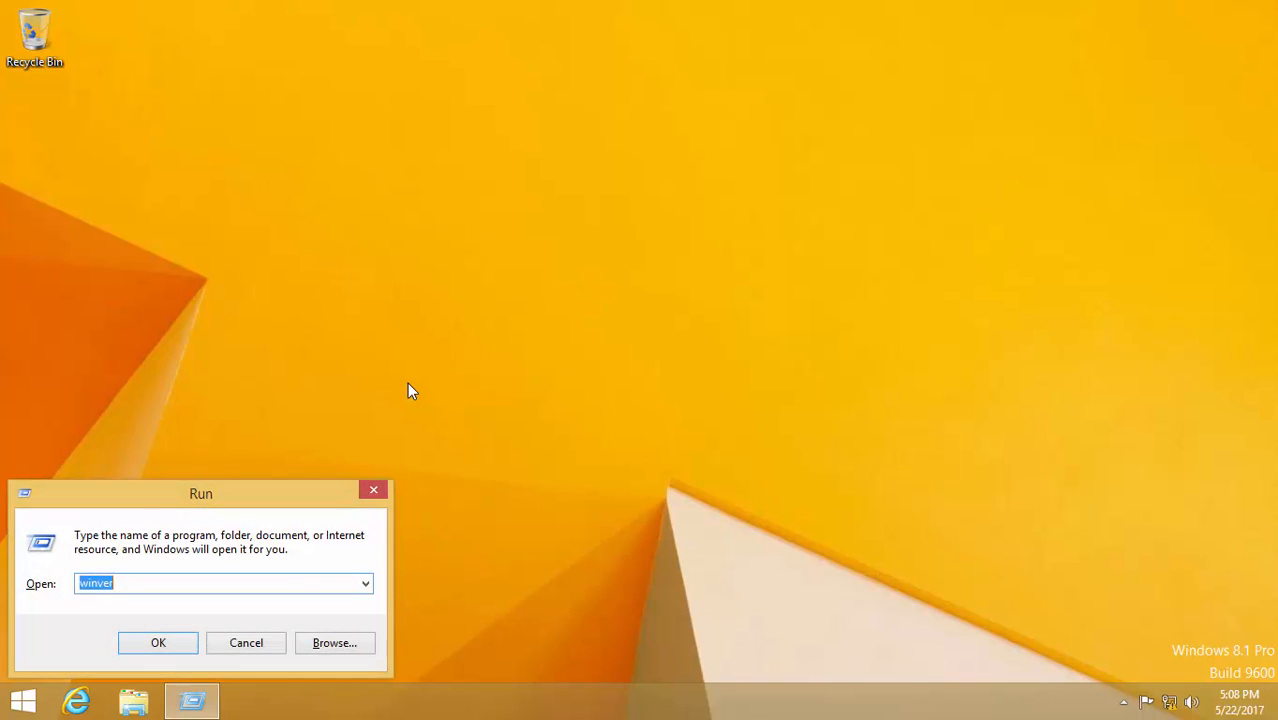
text(services.msc)
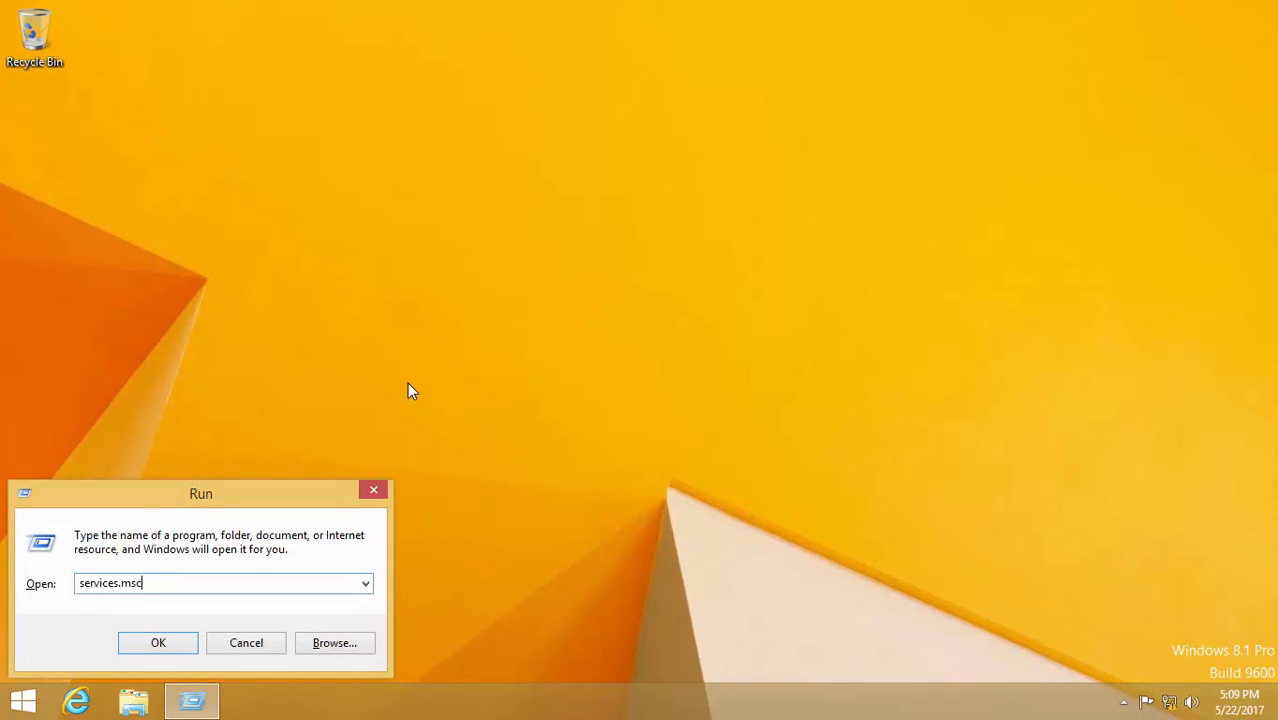
key(Return)
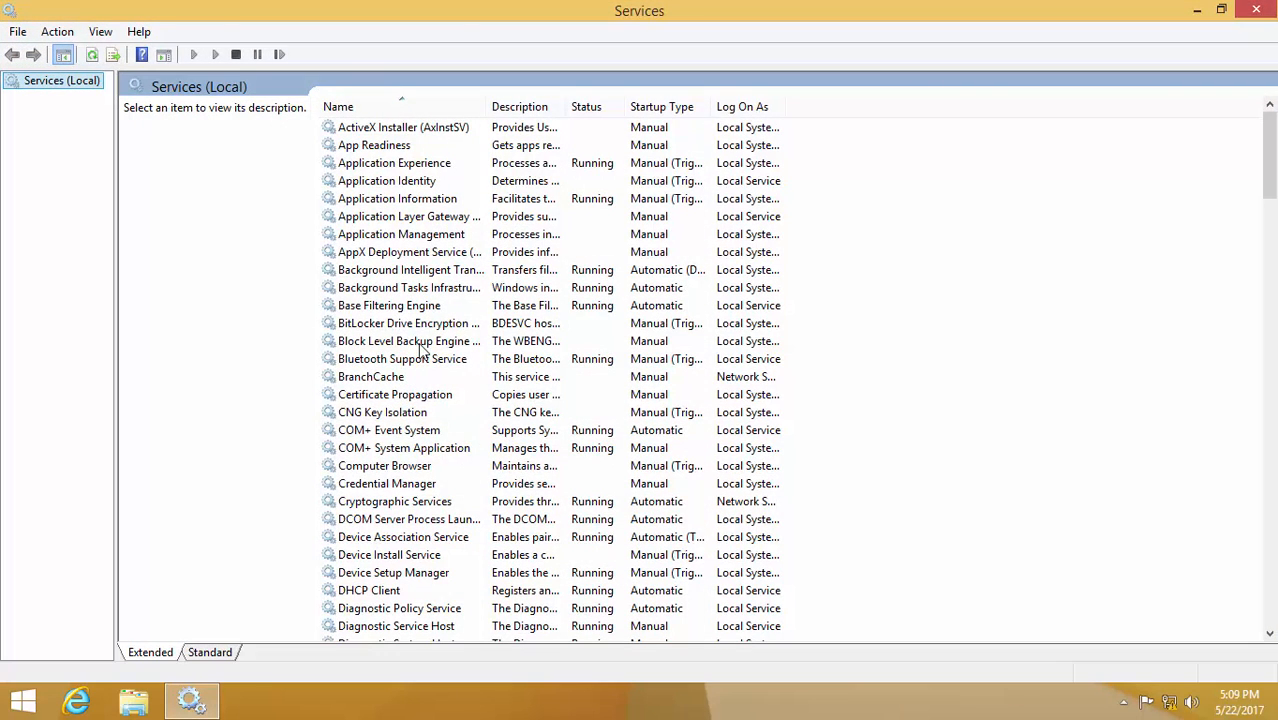
click(684, 107)
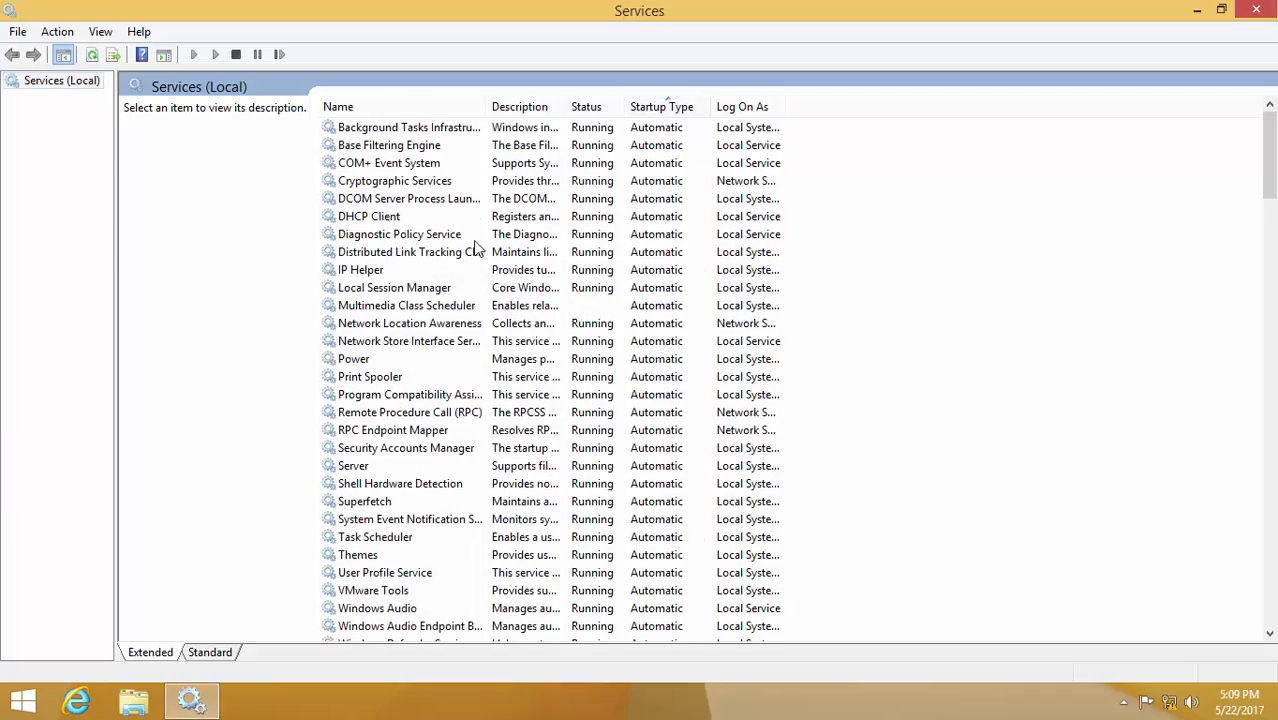
click(426, 341)
scroll(593, 138, down, 1)
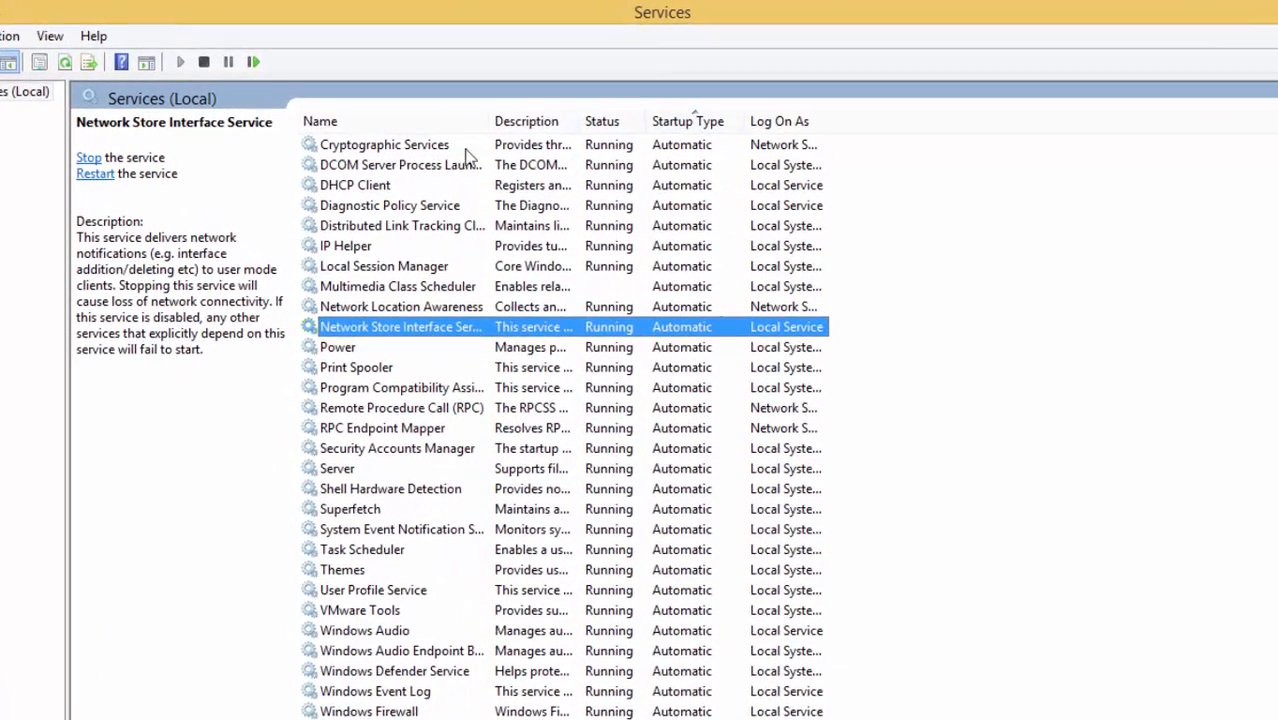
Sort the services by name and try to start the Netlogon service
click(435, 109)
click(391, 191)
click(334, 174)
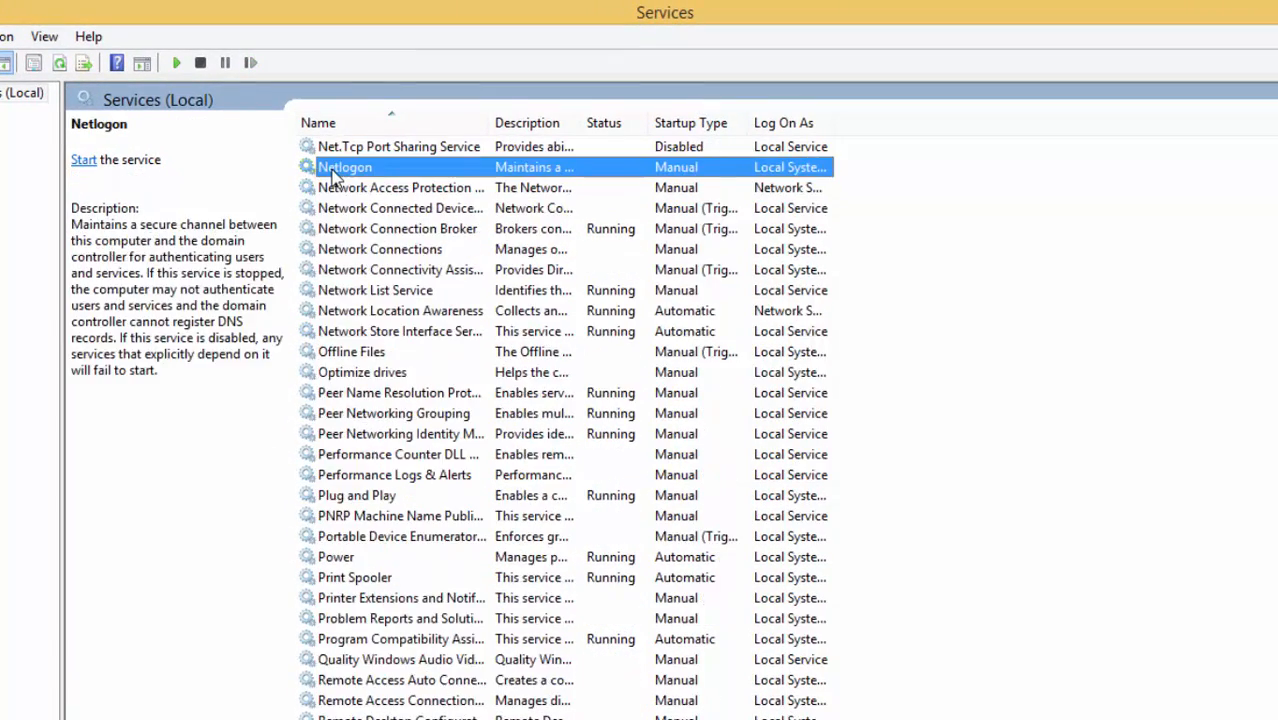
right_click(334, 174)
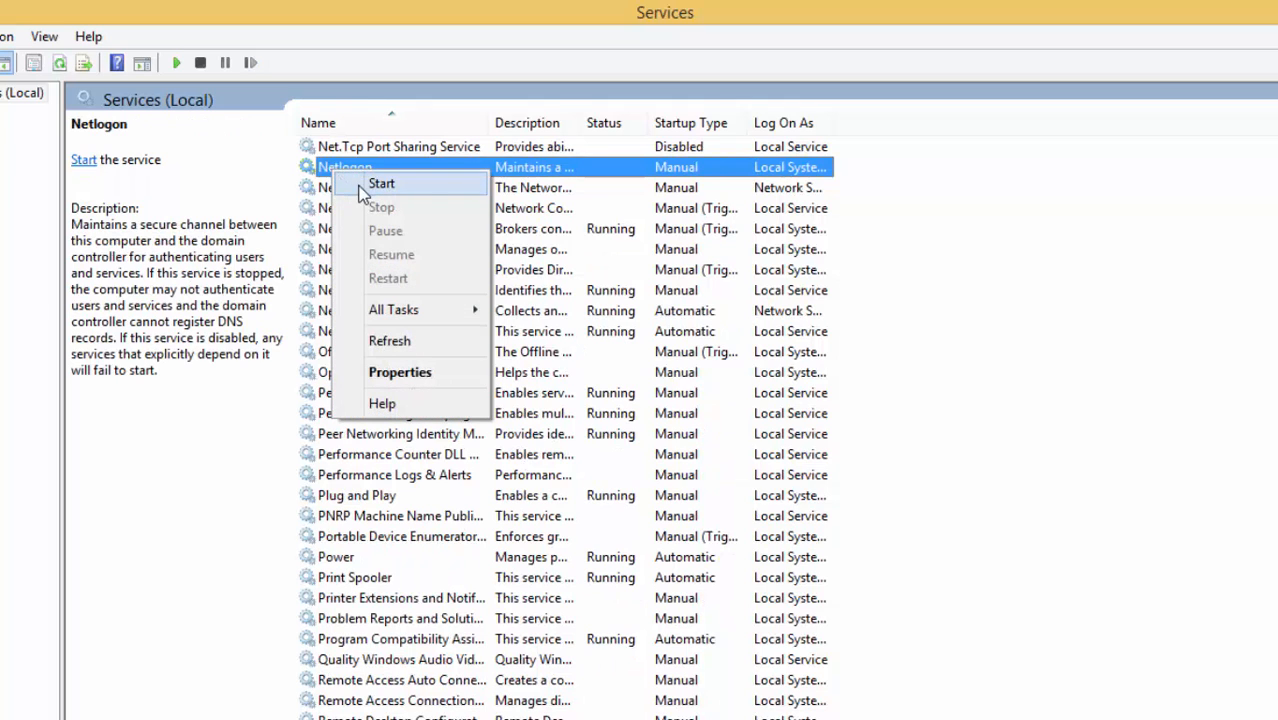
click(375, 183)
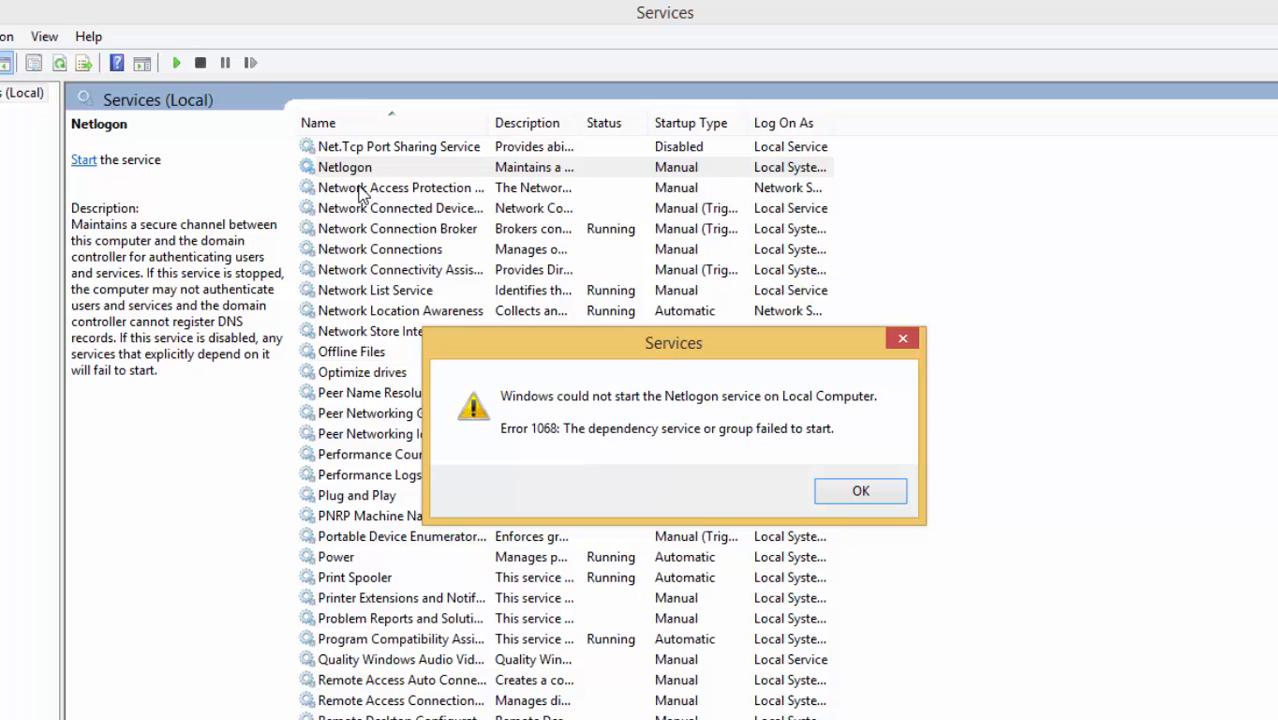
click(870, 495)
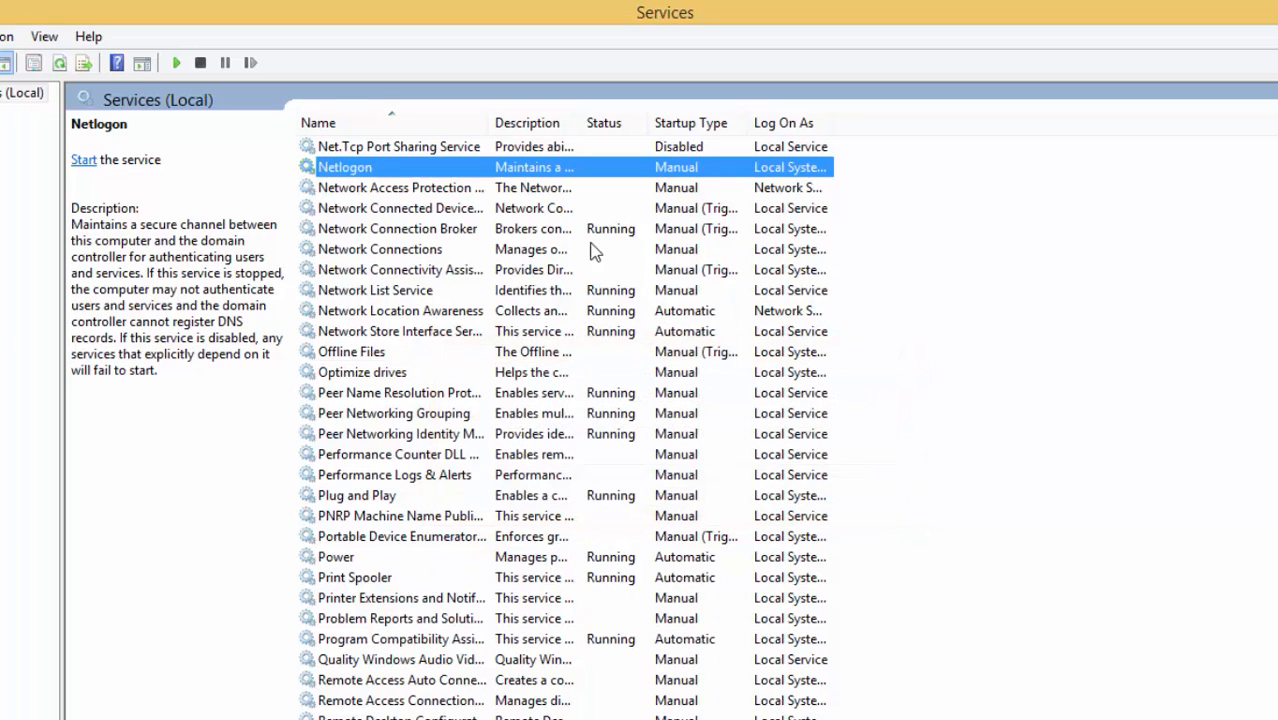
Examine which system components the Netlogon service depends on in its properties
right_click(560, 168)
click(652, 370)
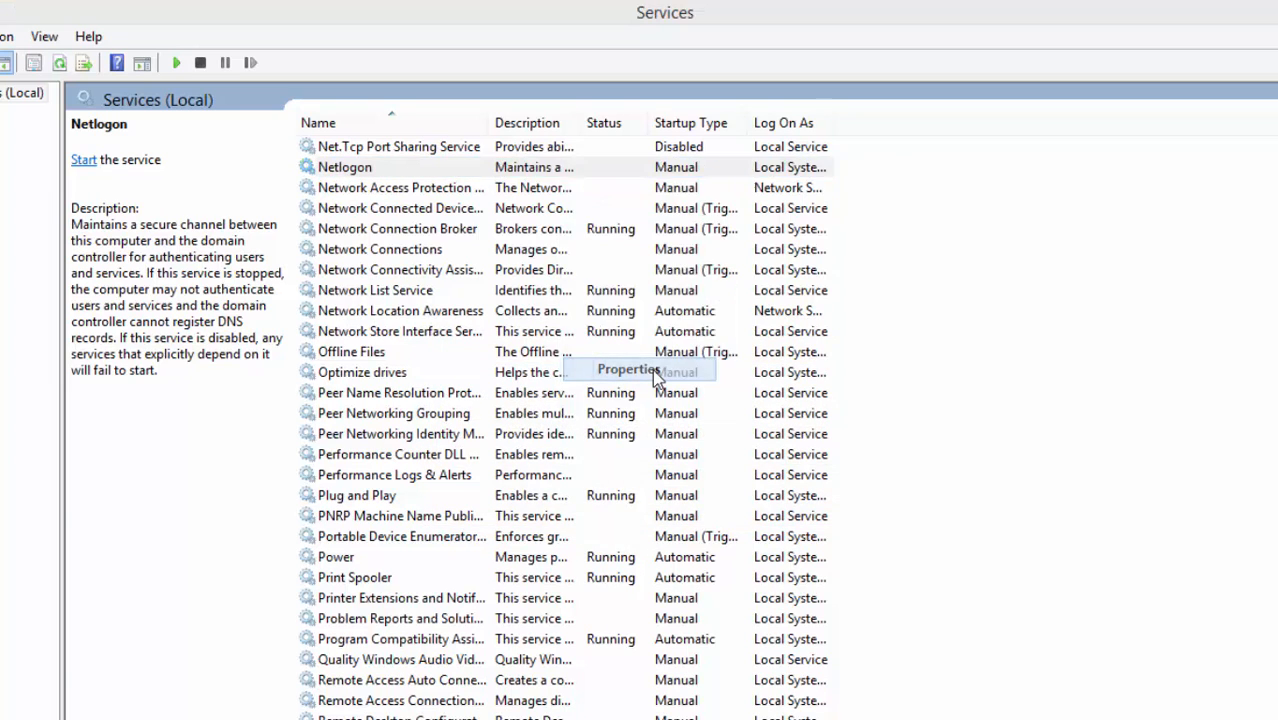
click(665, 190)
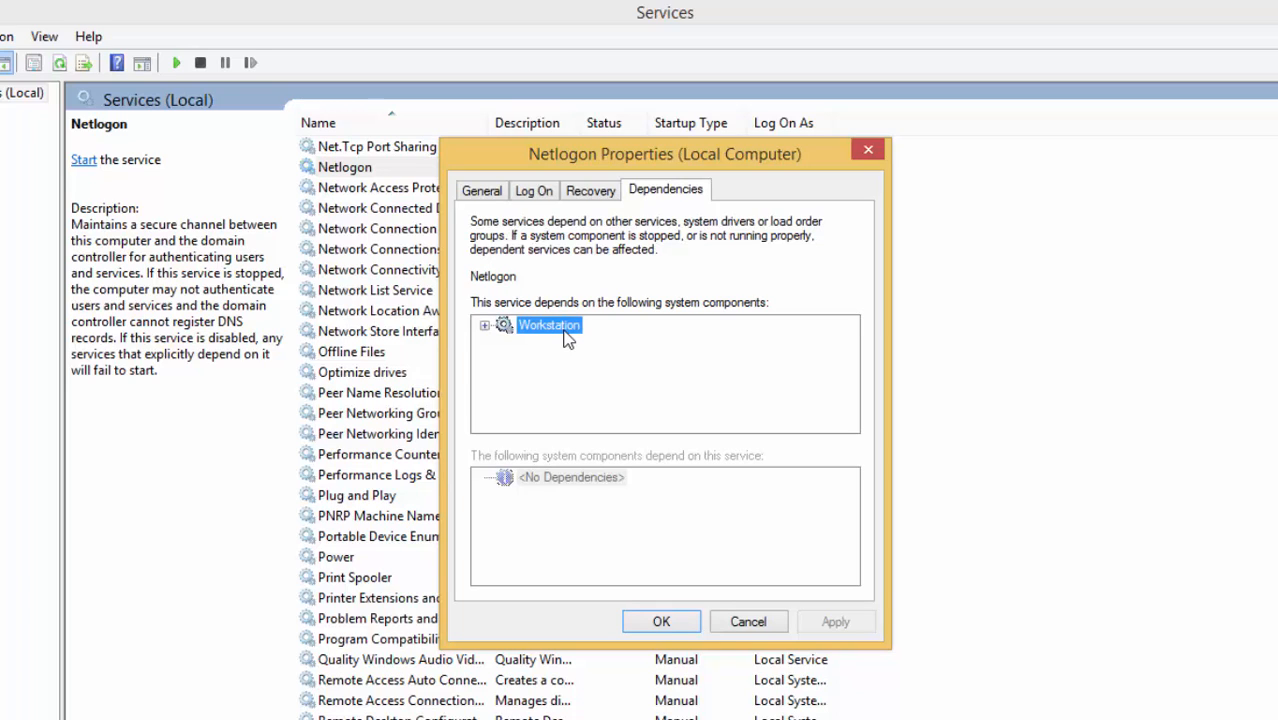
click(659, 620)
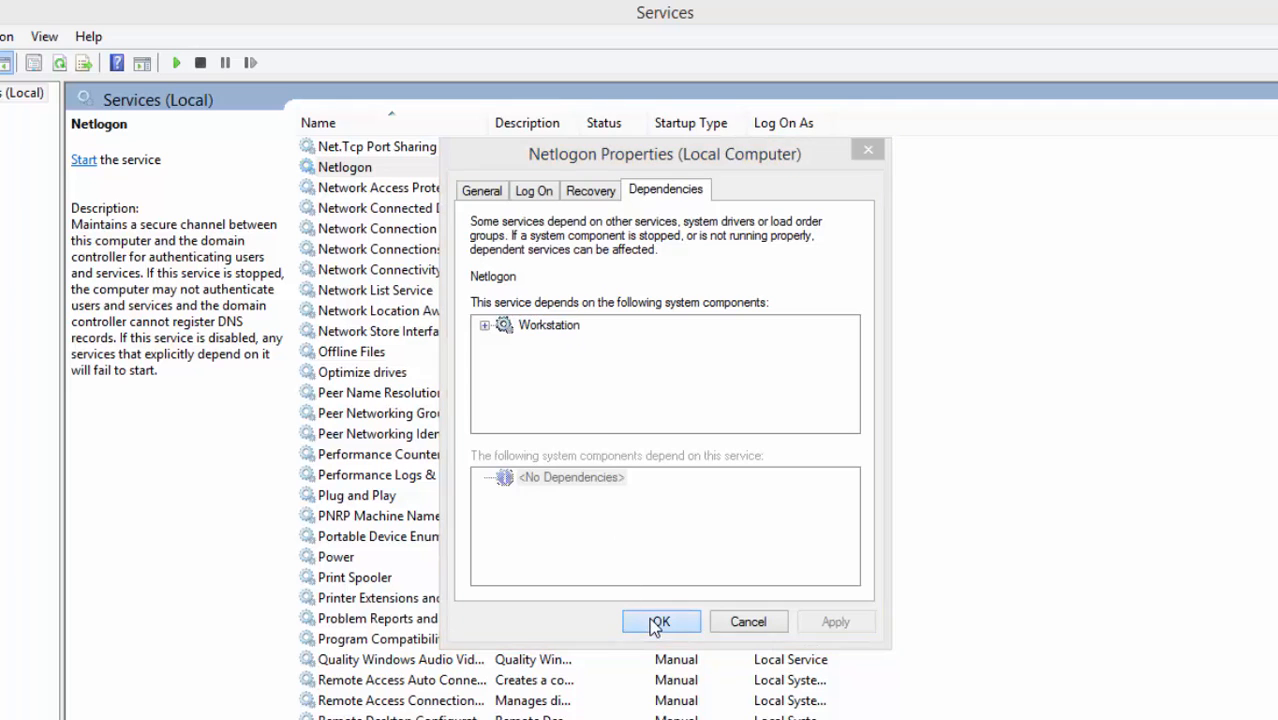
Find the Workstation service in the list and try to start it
click(333, 416)
key(w)
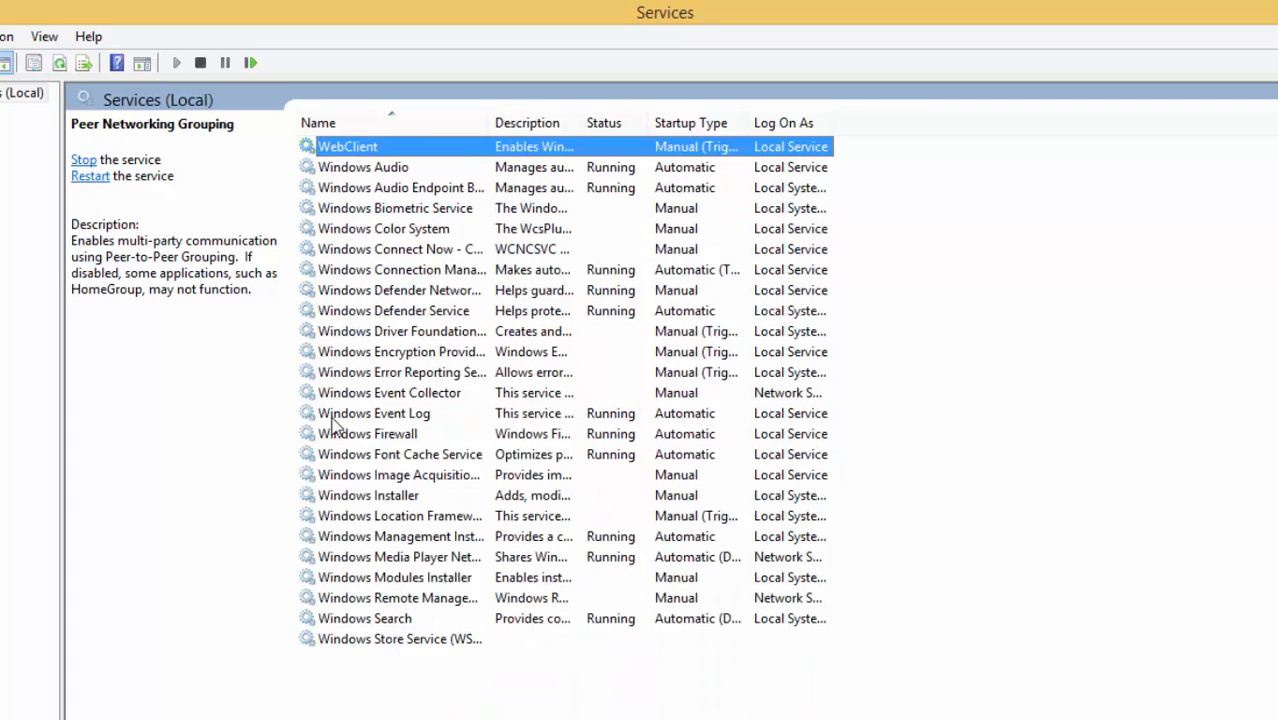
key(o)
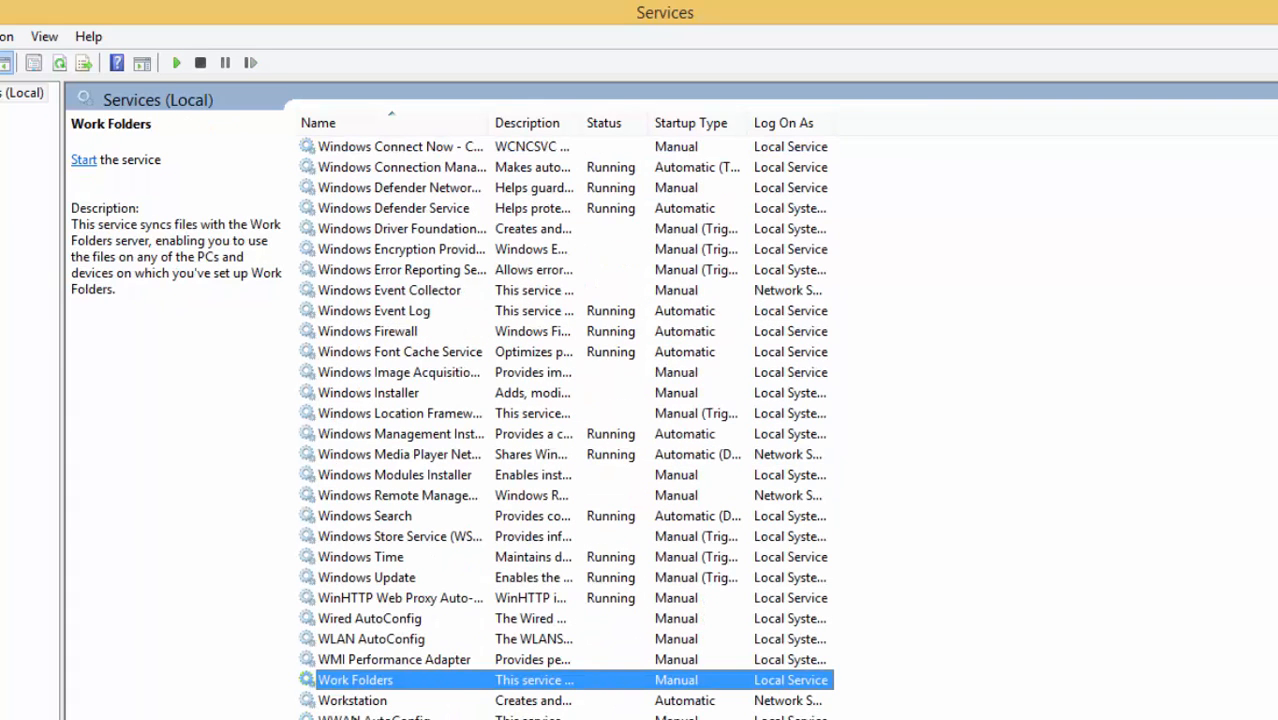
click(370, 704)
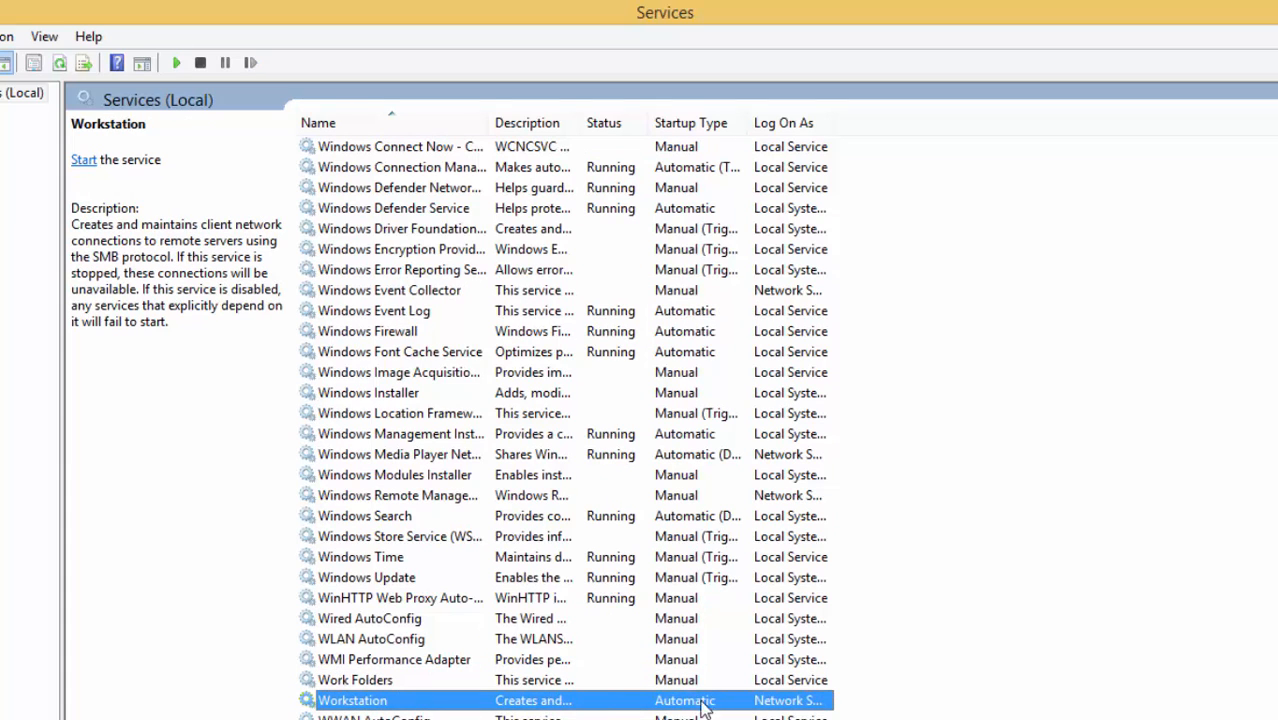
right_click(667, 709)
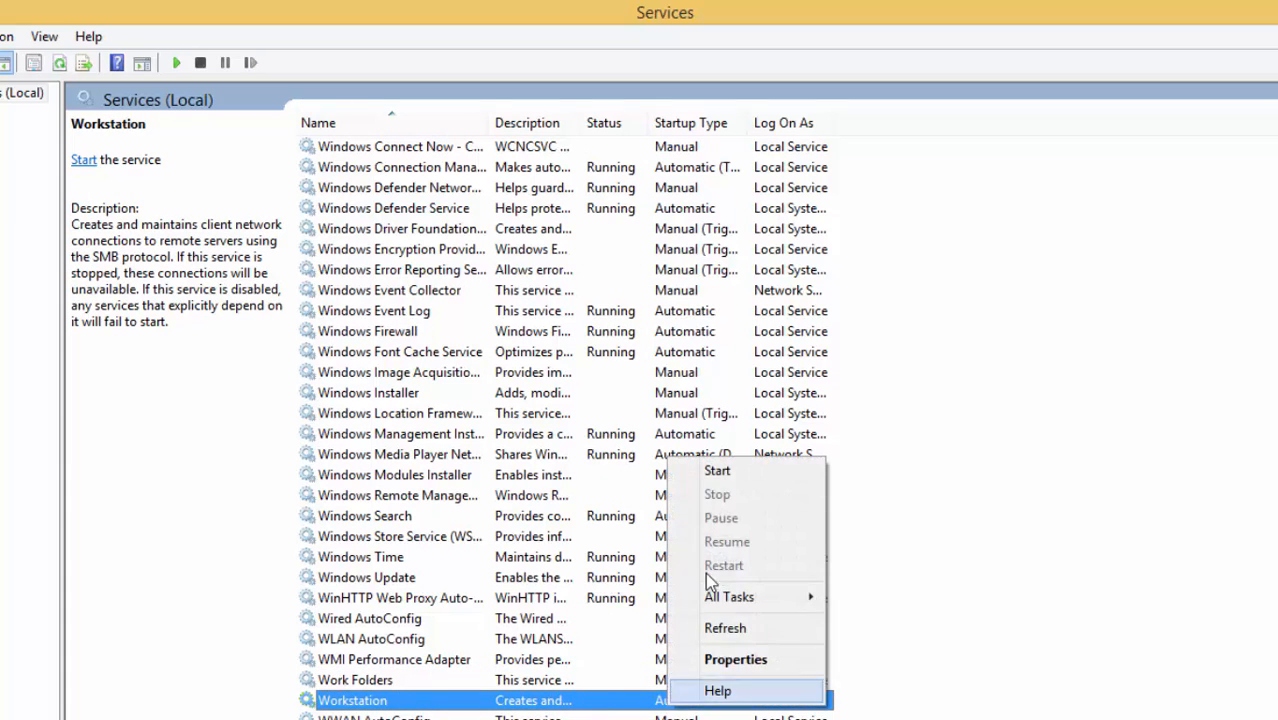
click(717, 473)
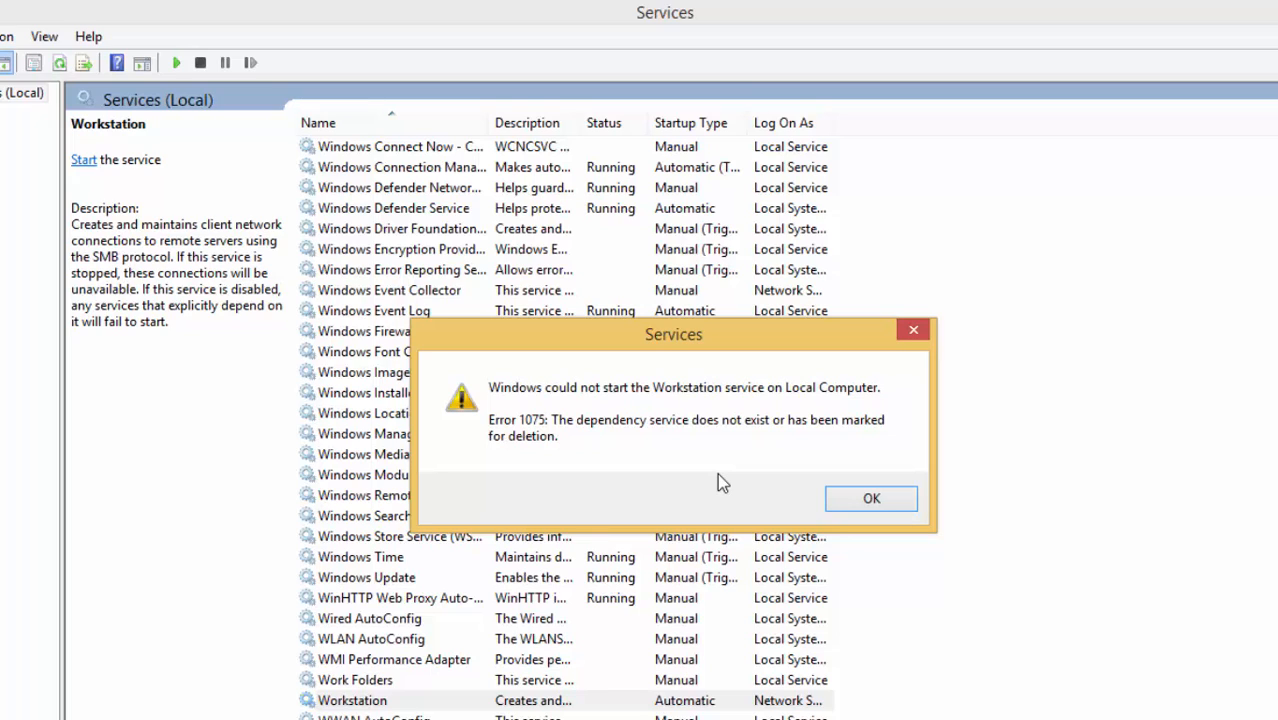
click(871, 499)
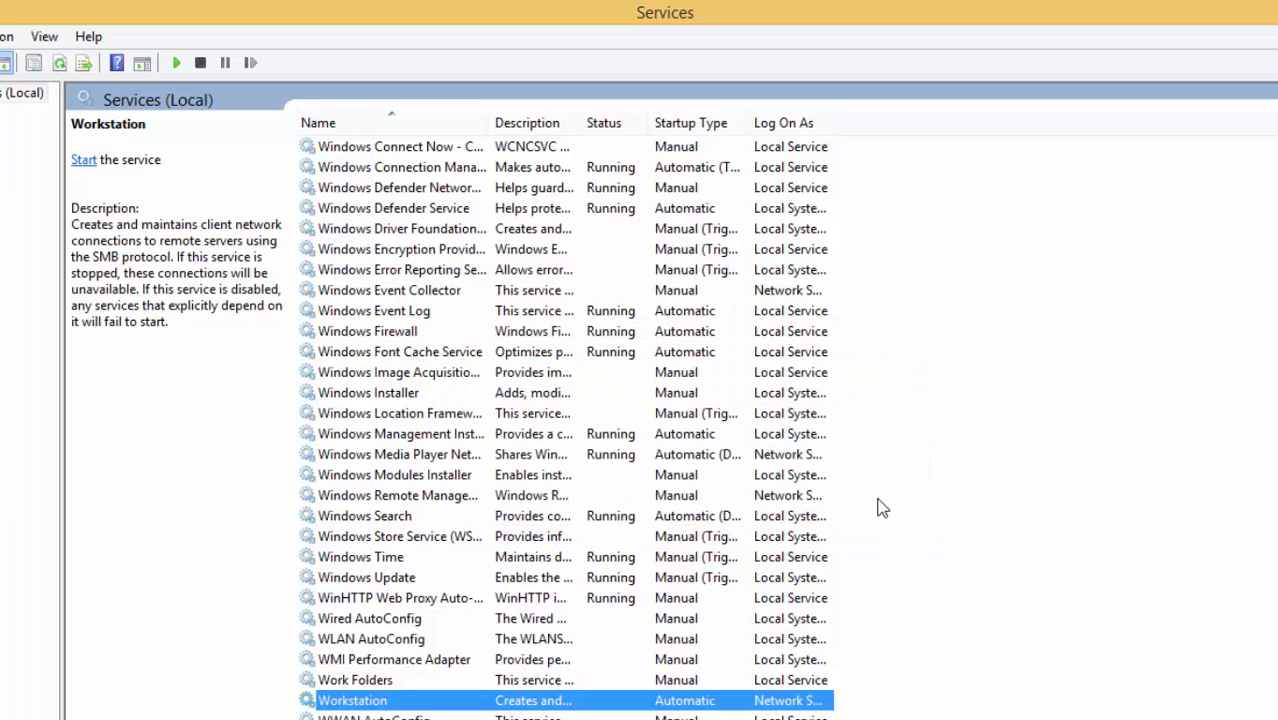
Examine the Workstation service's dependencies, including SMB 2.0 MiniRedirector and the dependent Netlogon service, in its properties
right_click(537, 703)
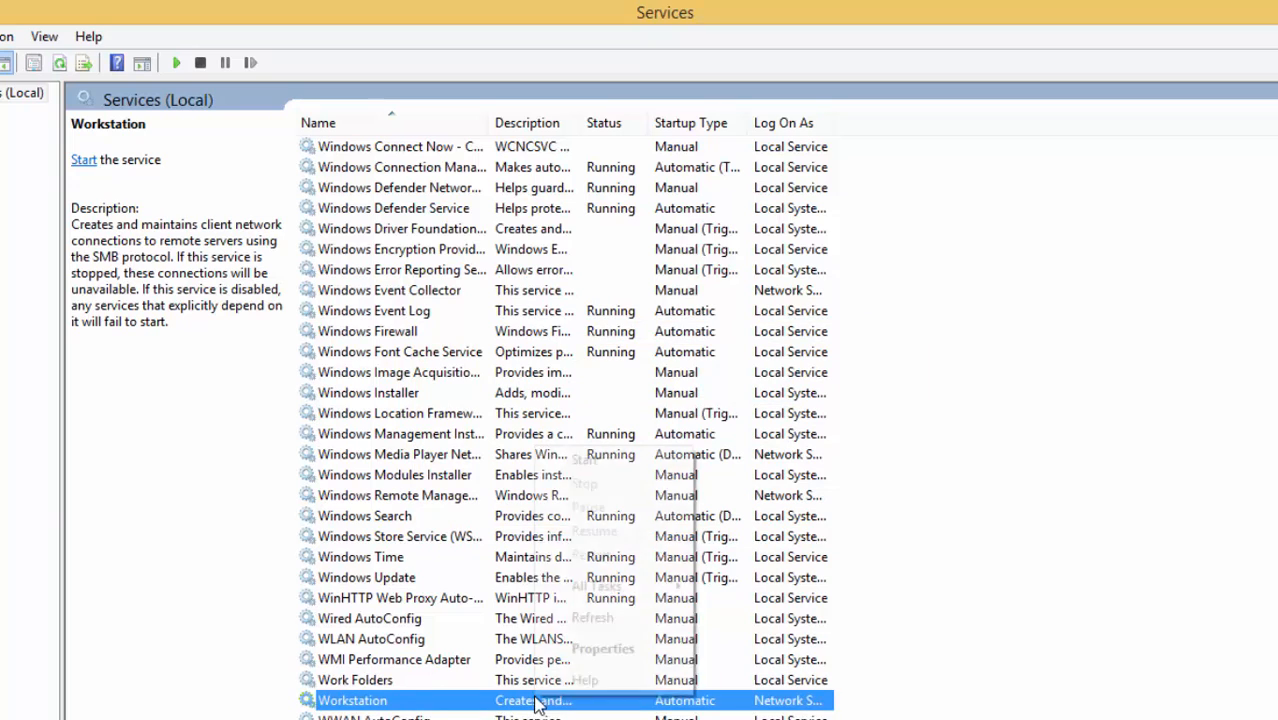
click(606, 648)
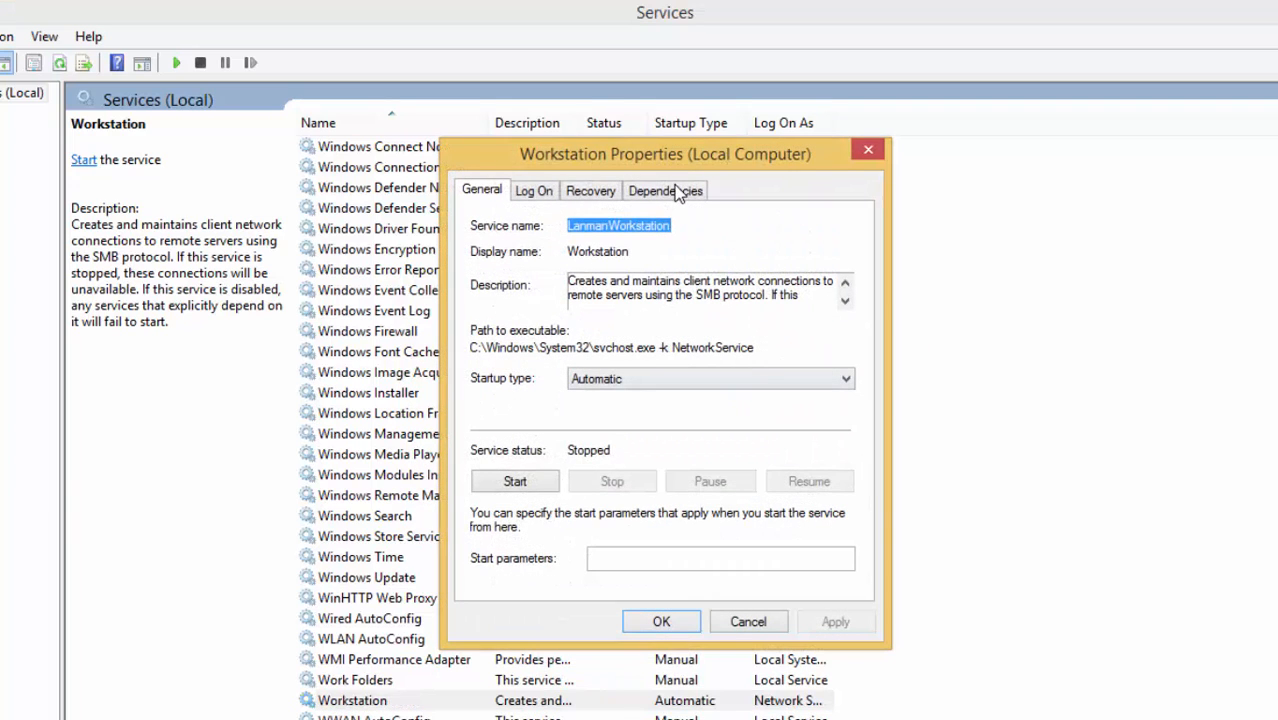
click(665, 197)
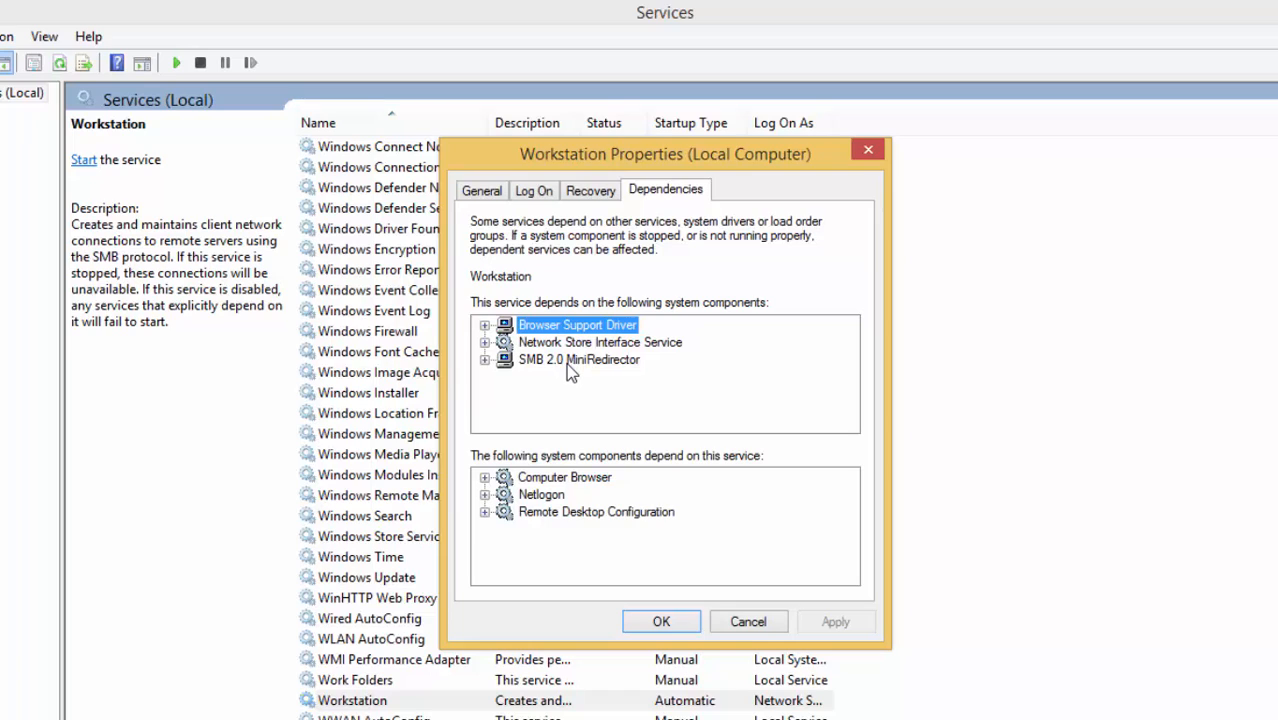
click(567, 362)
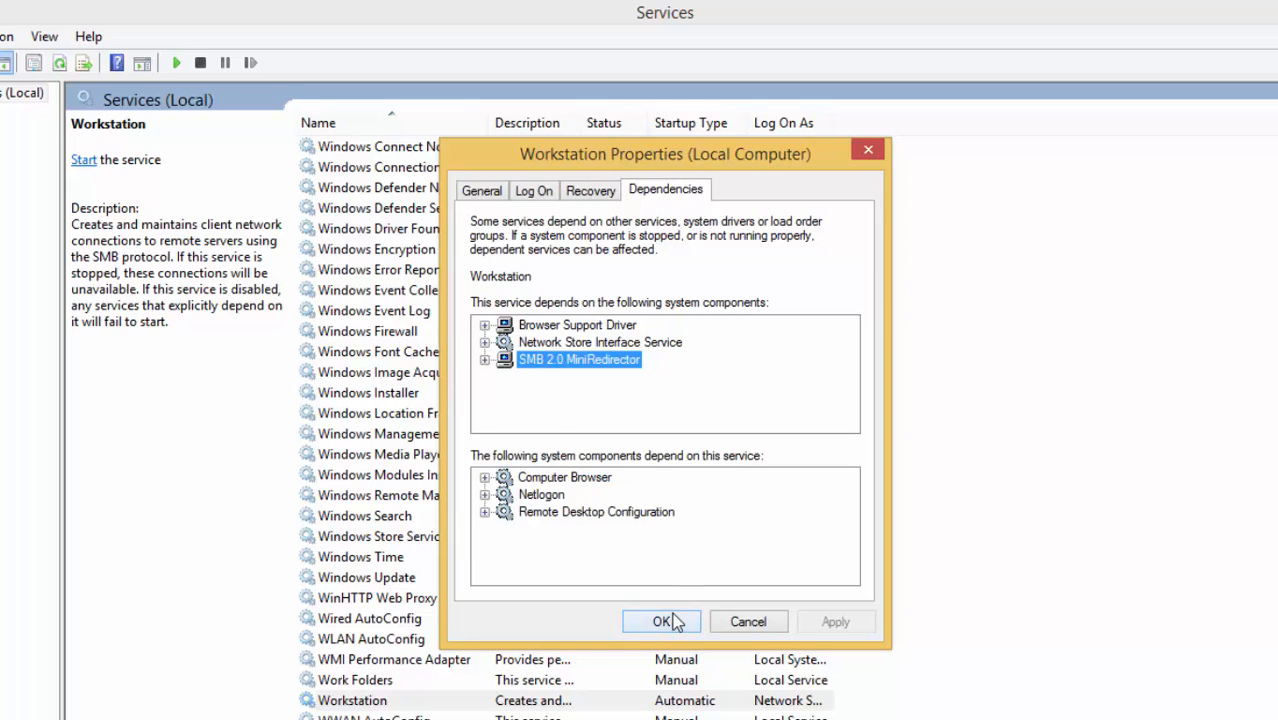
click(542, 494)
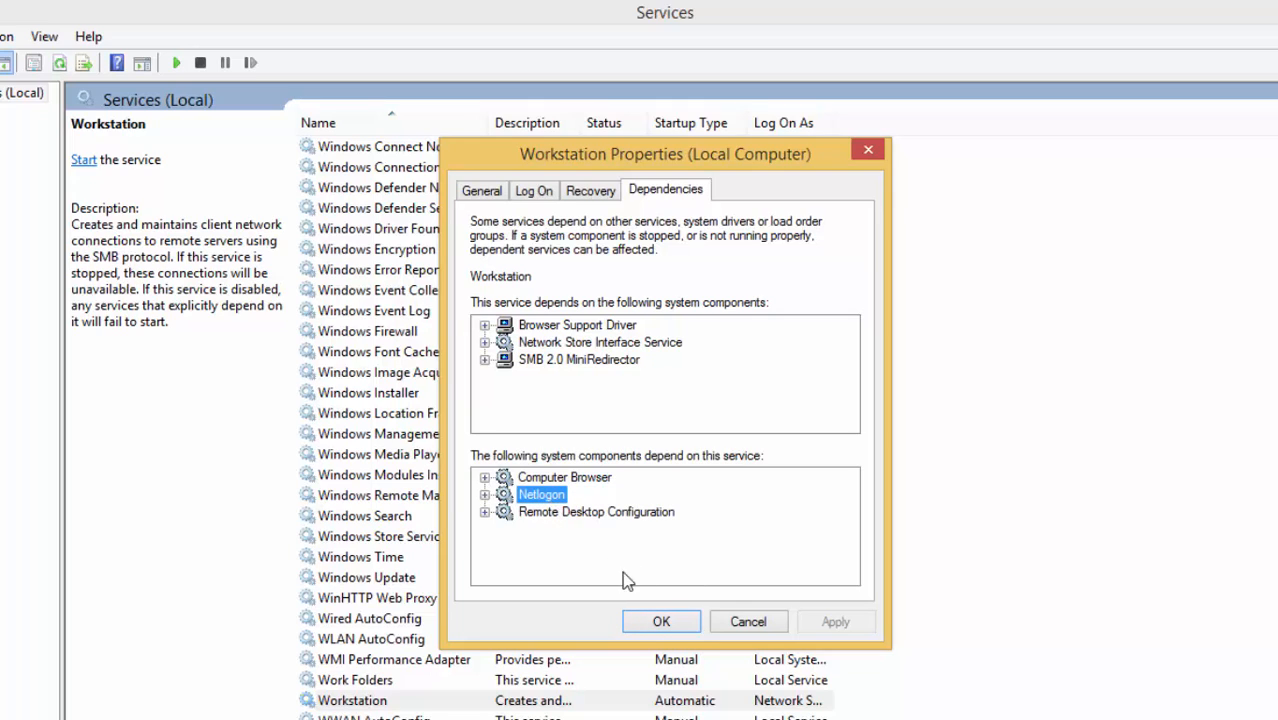
click(660, 621)
Find the Computer Browser service in the list and try to start it
click(410, 598)
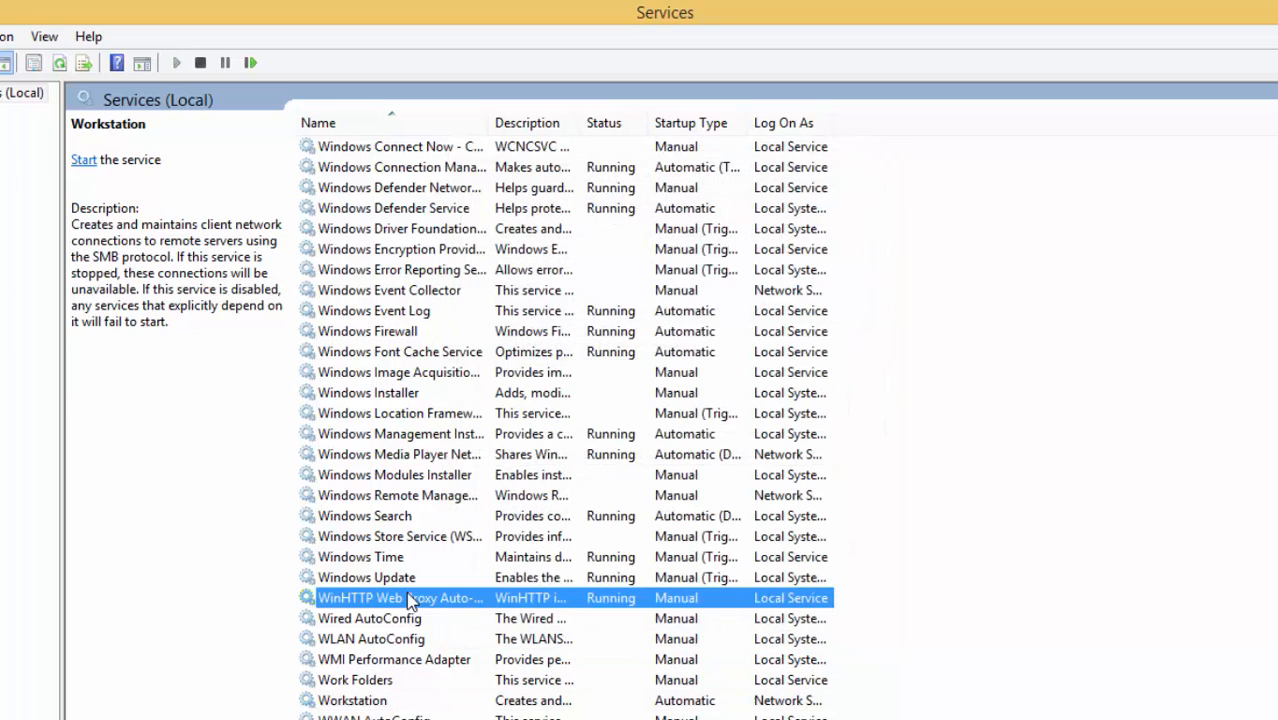
text(co)
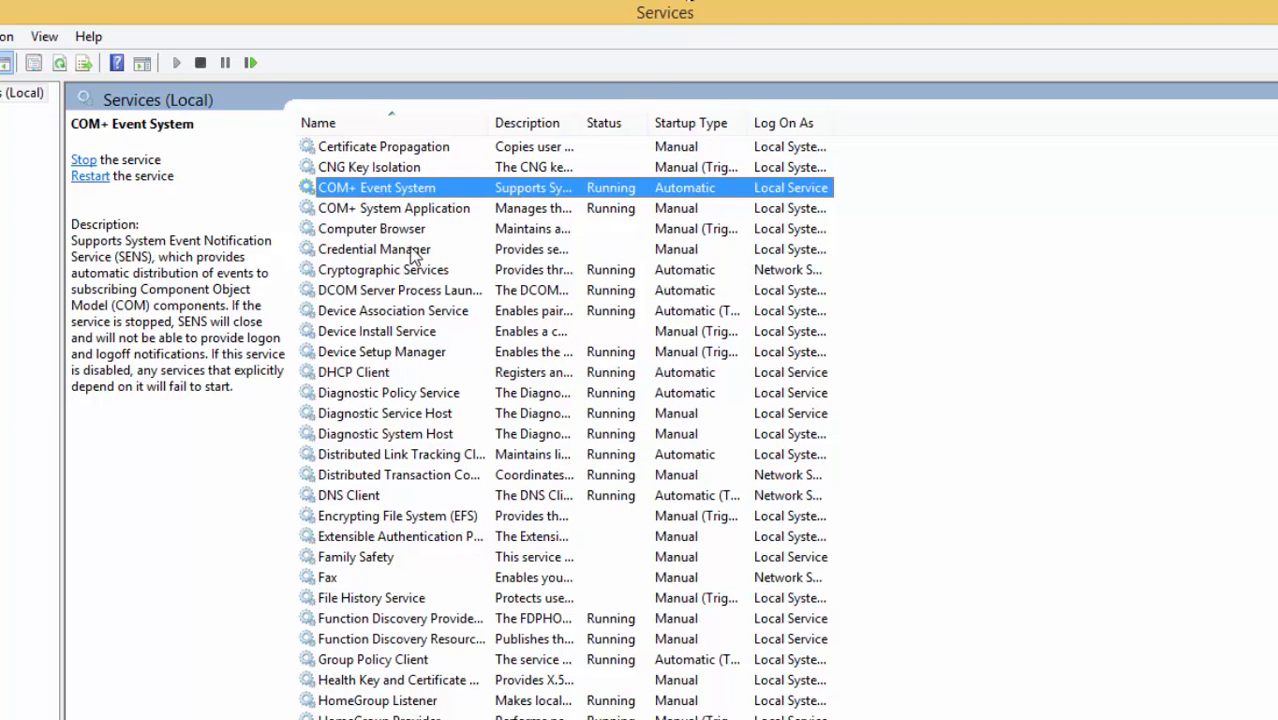
right_click(404, 232)
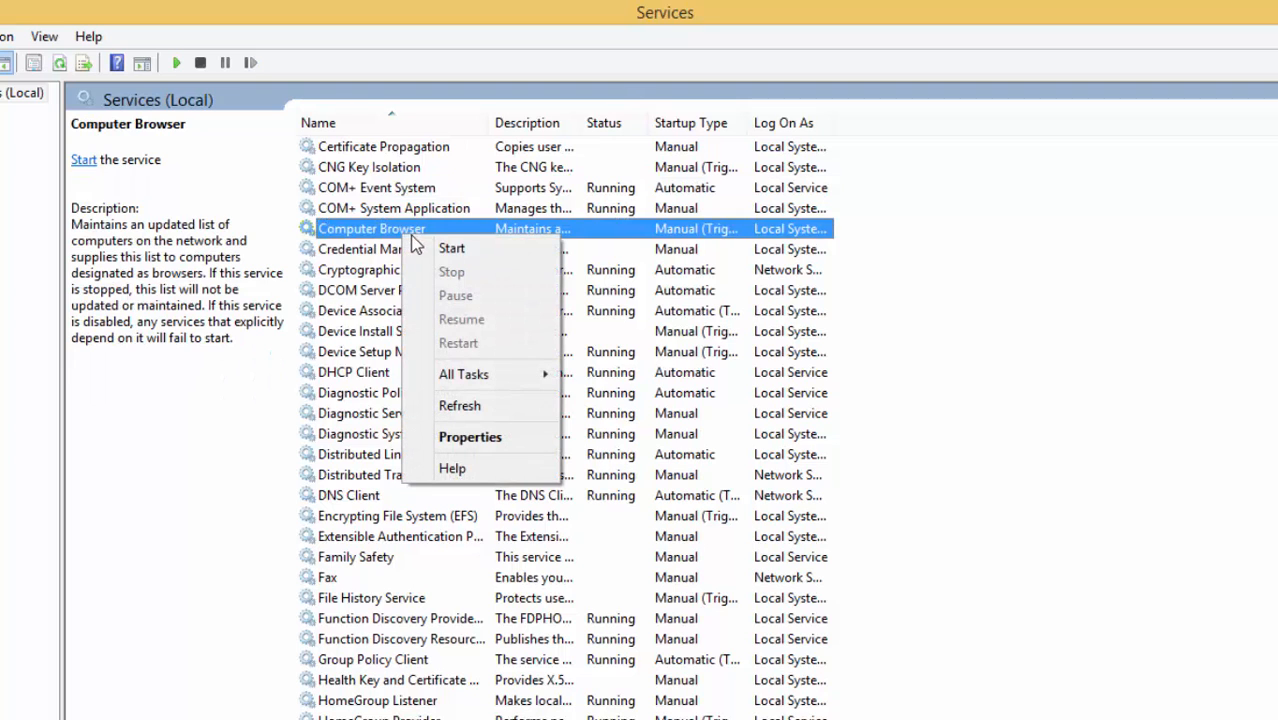
click(451, 248)
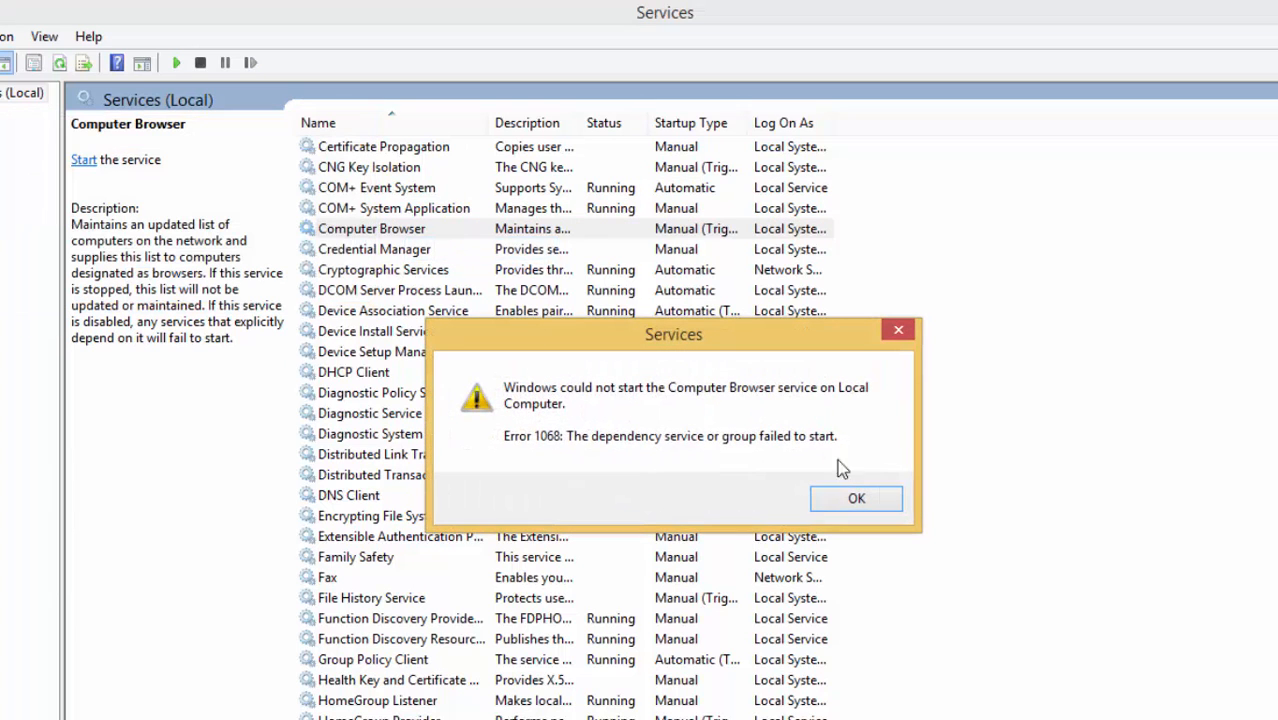
click(856, 499)
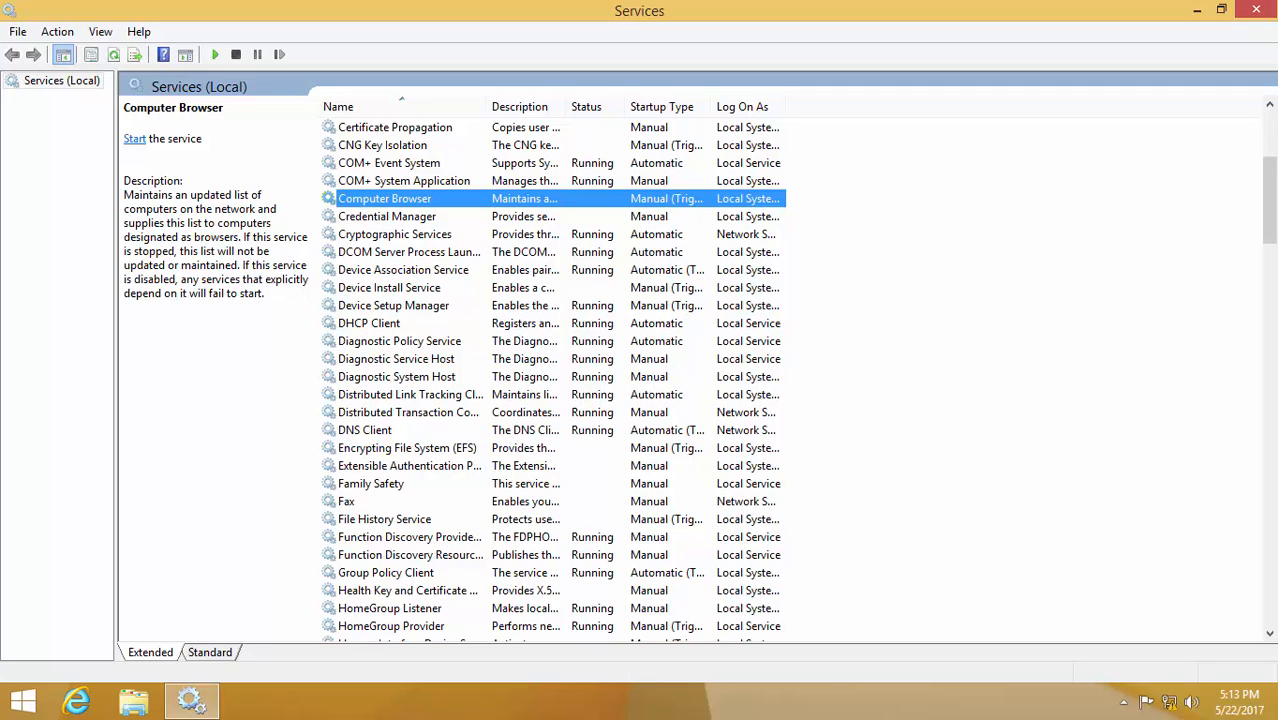
Close the Services window, launch the Registry Editor with regedit and allow it to make changes
click(1256, 10)
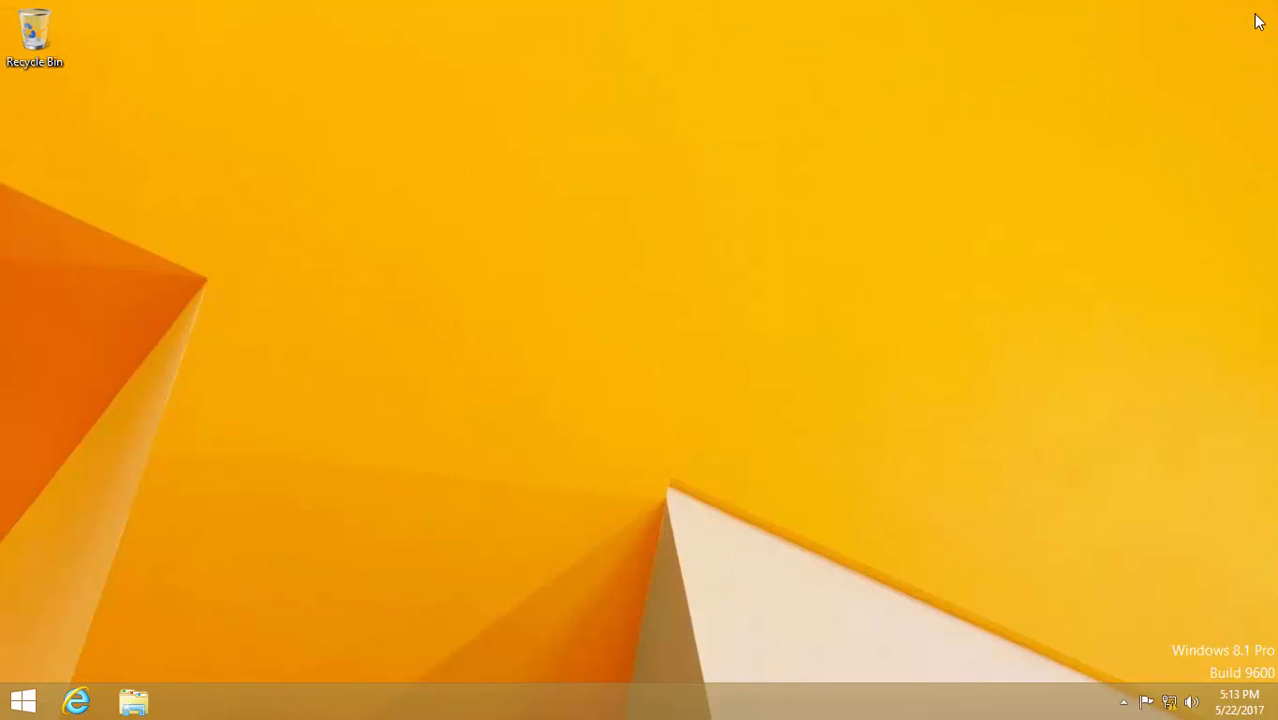
key(super+r)
text(regedit)
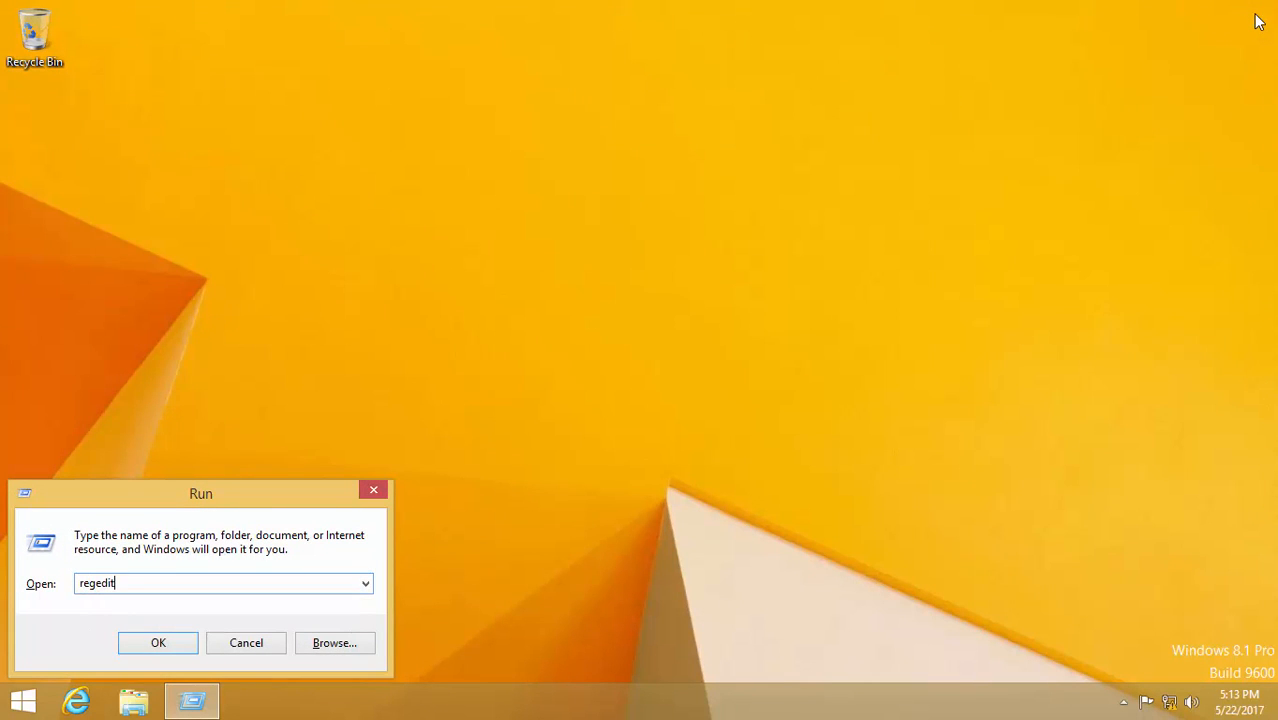
key(Return)
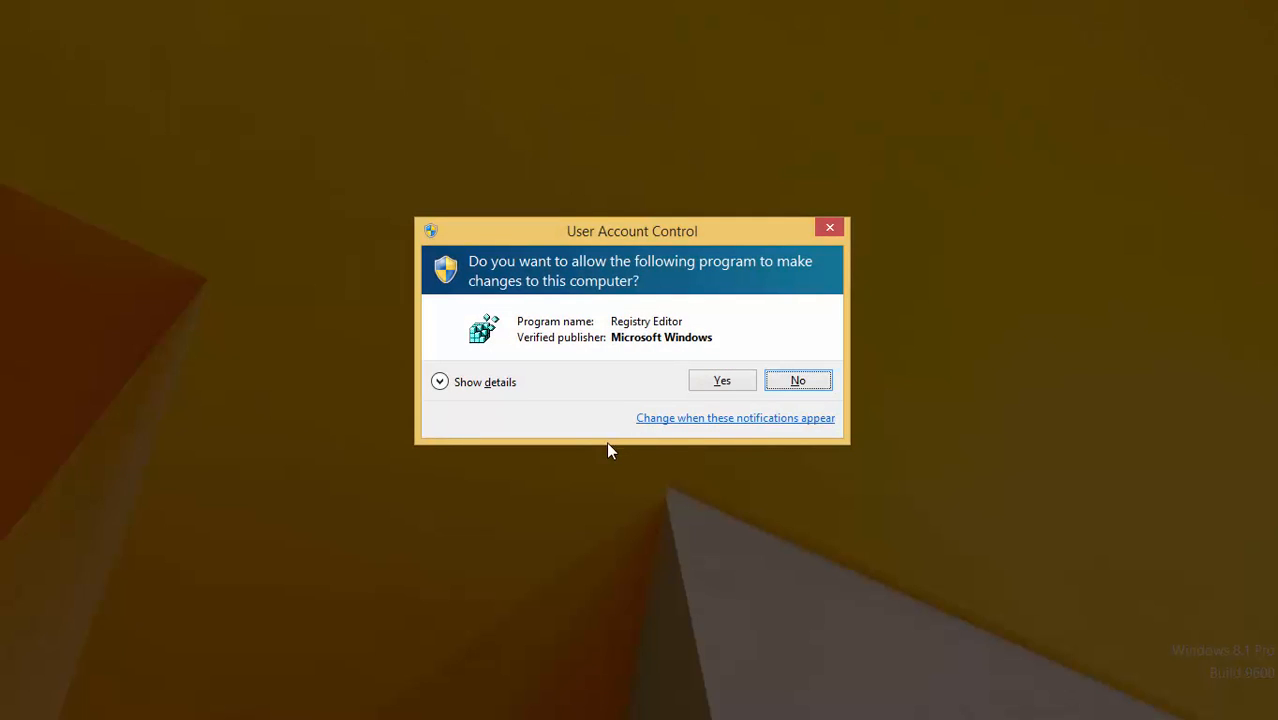
click(719, 383)
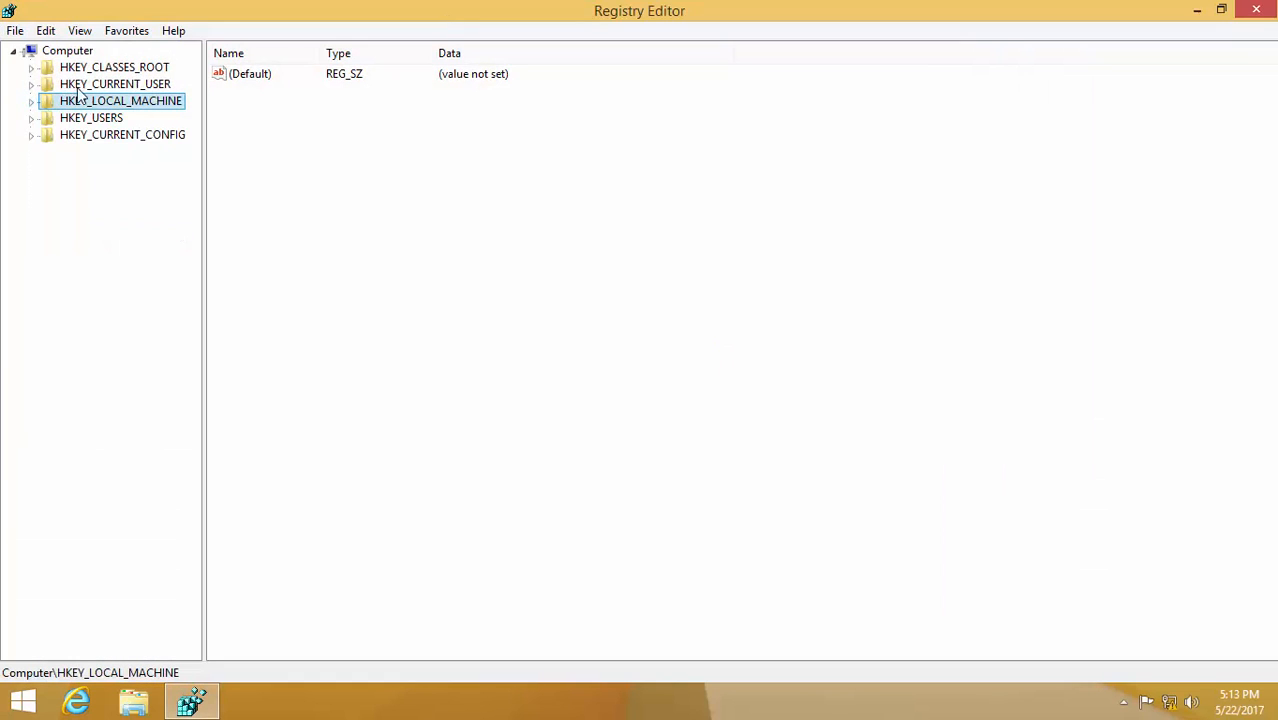
Expand the registry tree to HKEY_LOCAL_MACHINE\SYSTEM\CurrentControlSet\Services
double_click(136, 104)
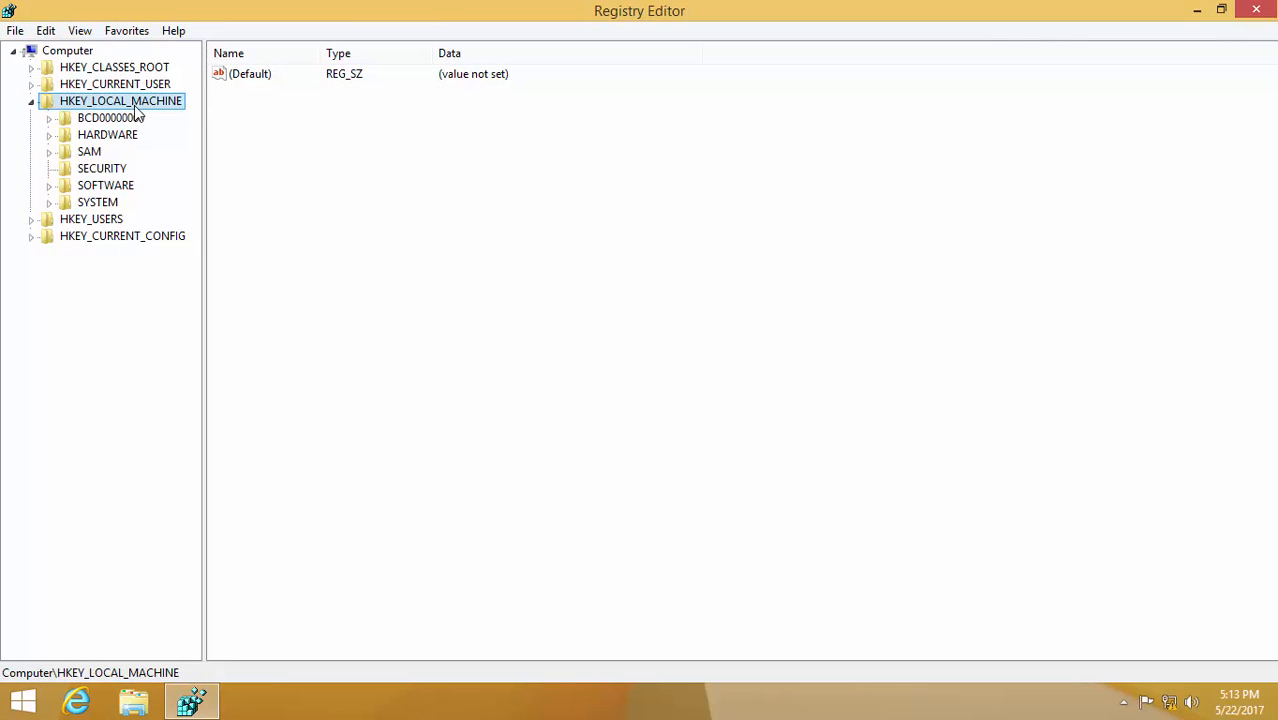
double_click(87, 208)
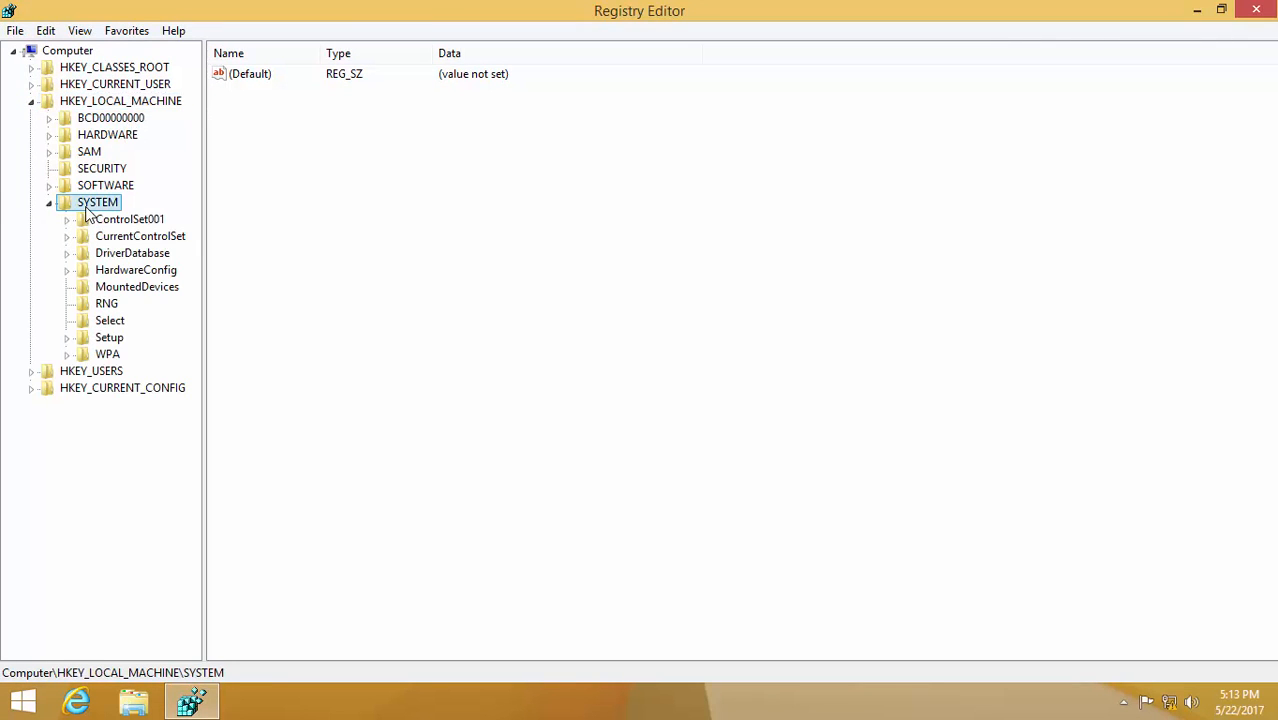
double_click(141, 238)
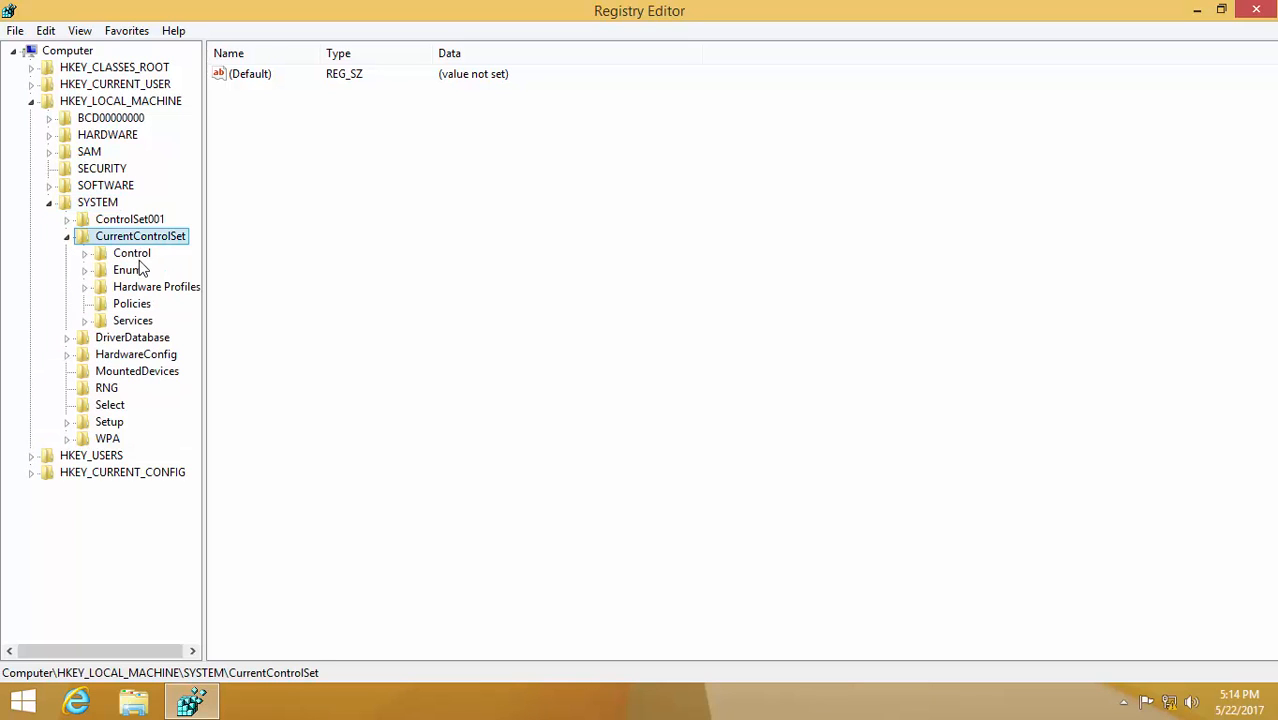
double_click(138, 323)
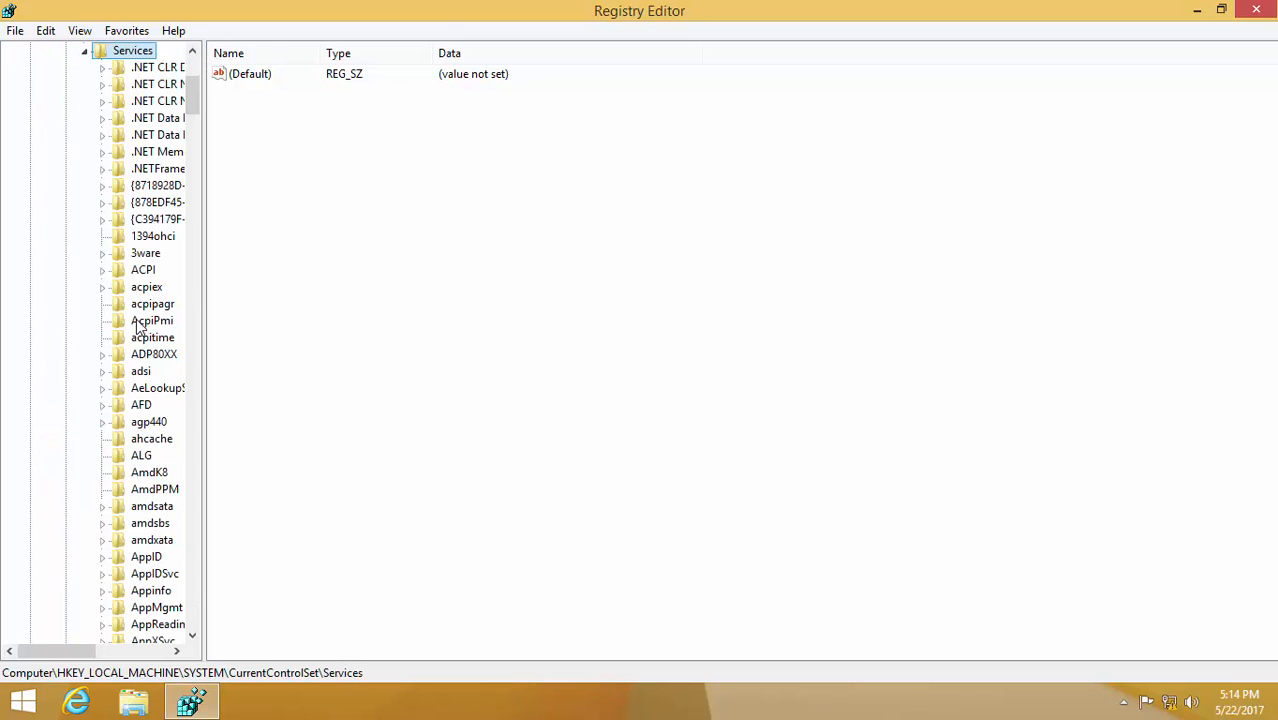
Find and select the LanmanWorkstation key among the Services subkeys
click(139, 322)
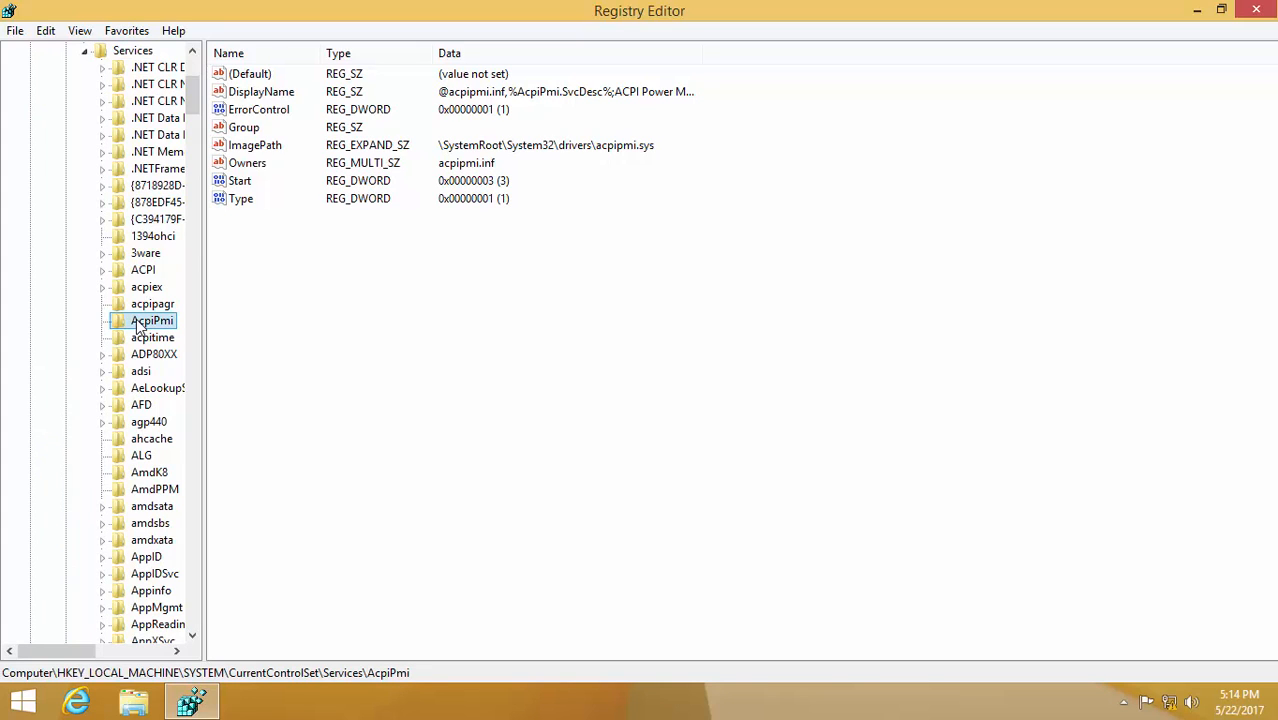
key(l)
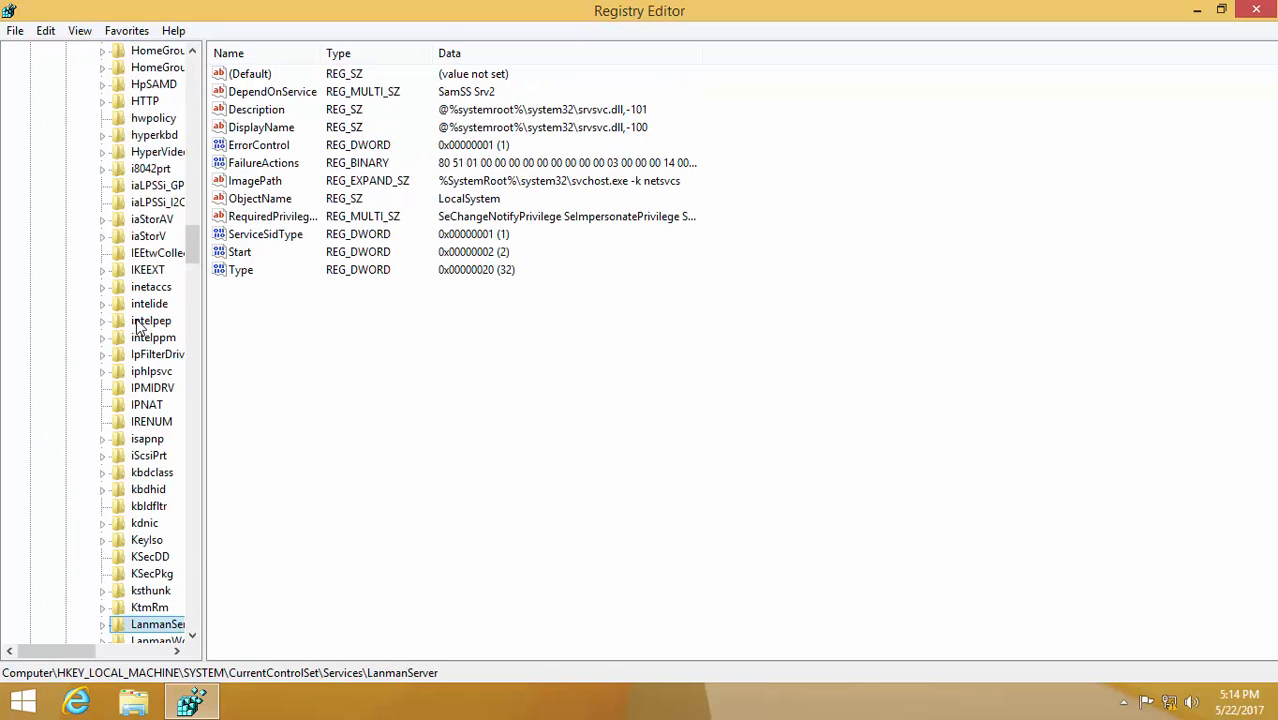
key(l)
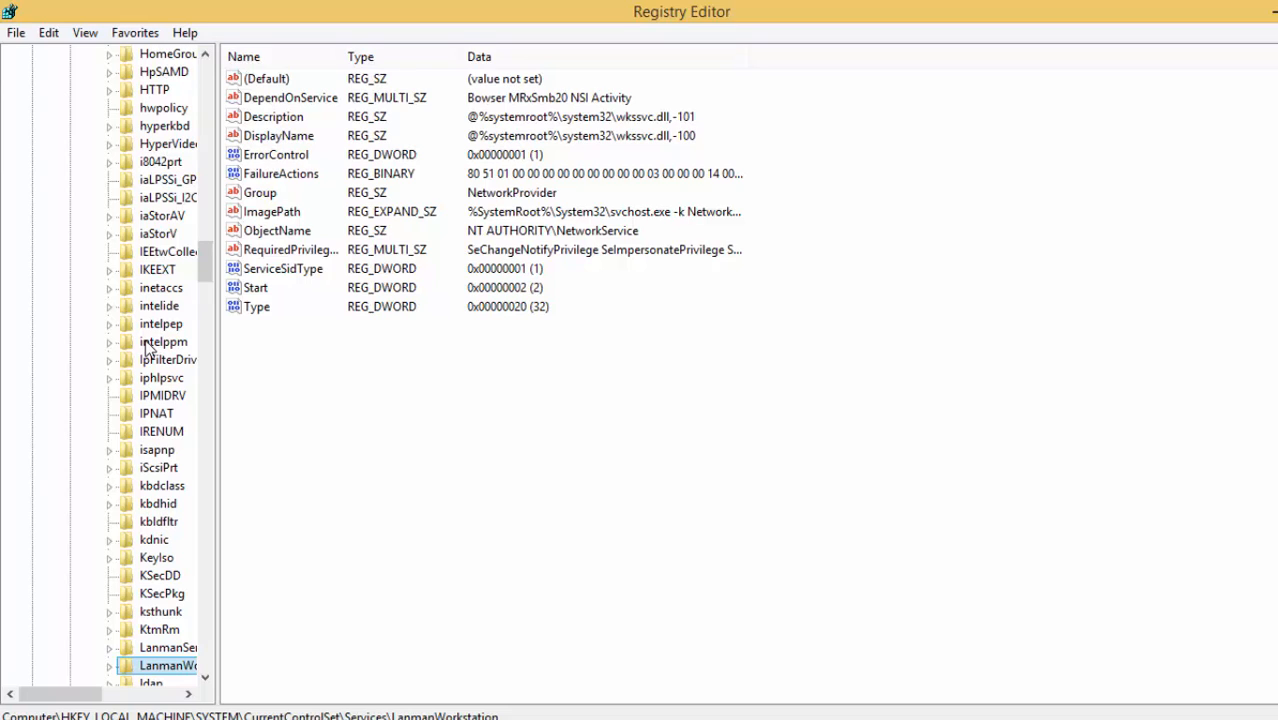
text(dh)
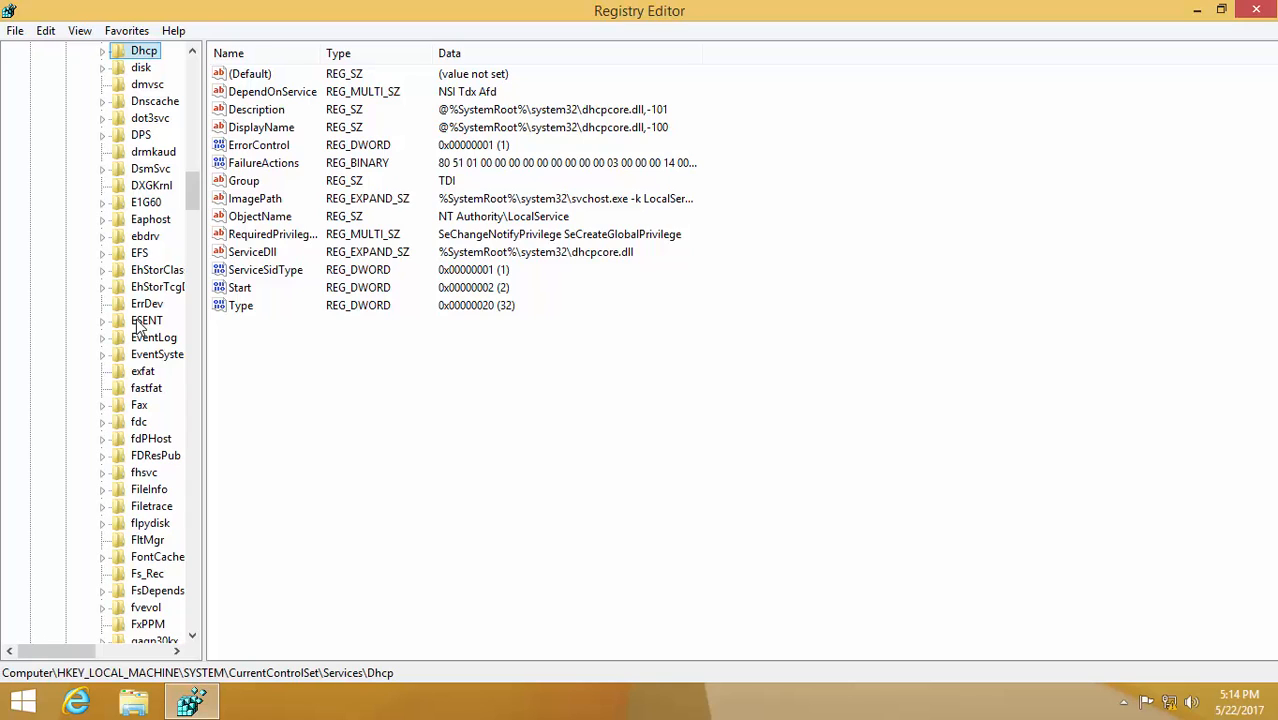
key(l)
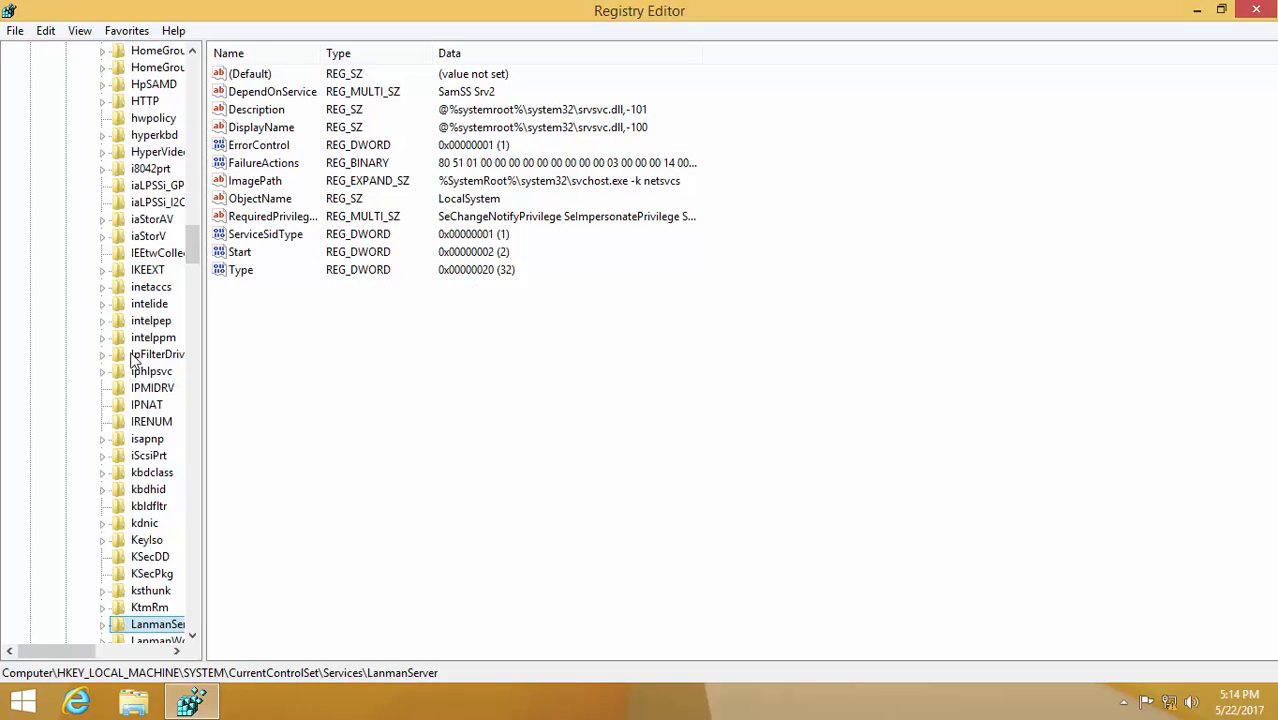
click(160, 639)
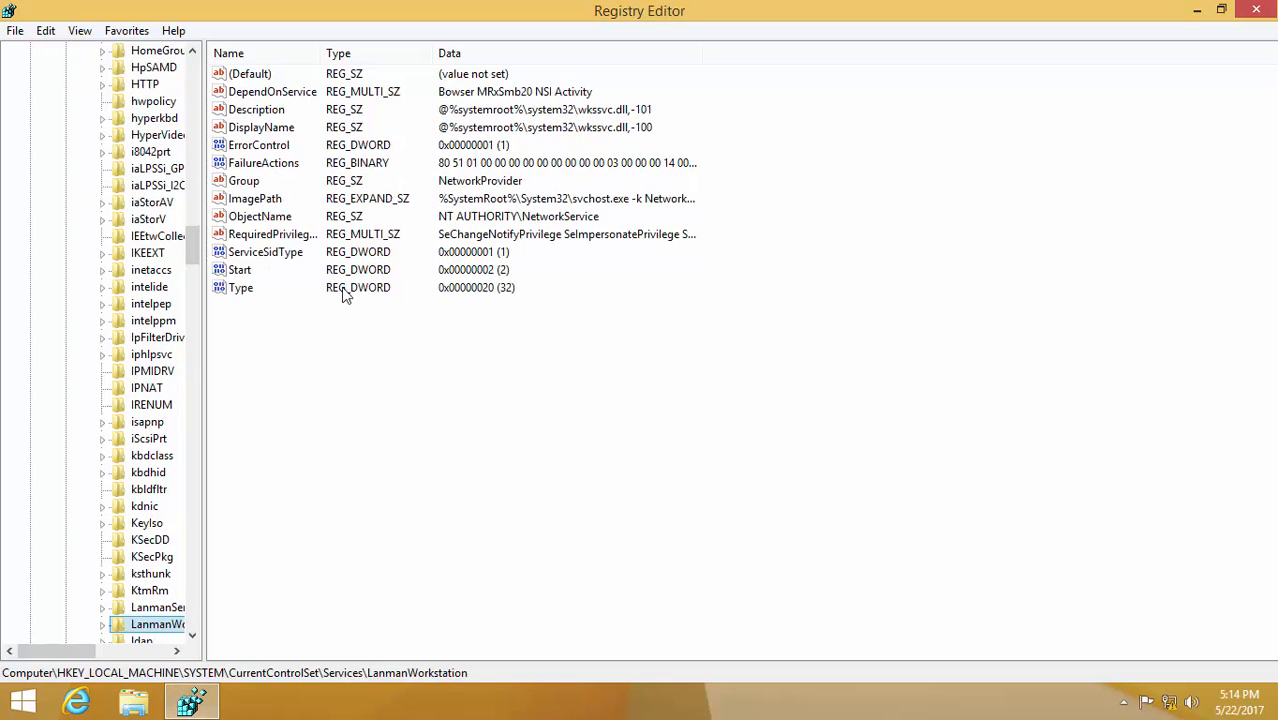
Examine which services the DependOnService value of the LanmanWorkstation key lists
click(286, 92)
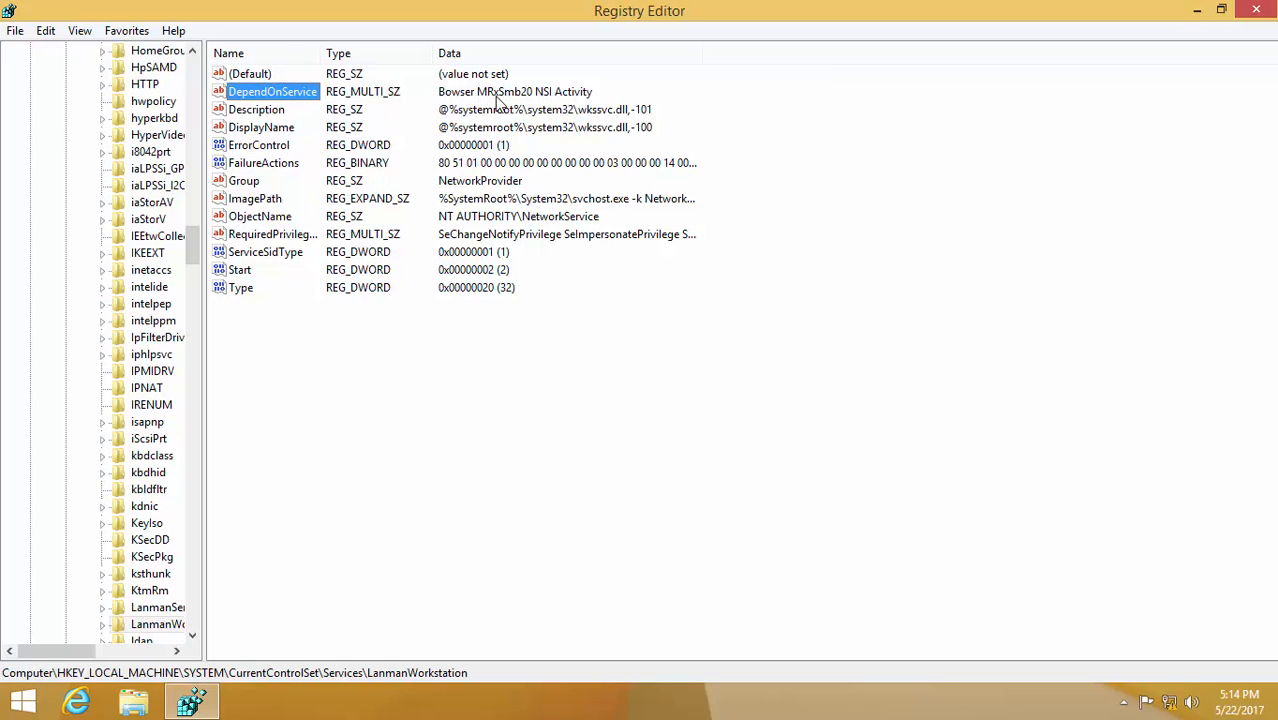
click(568, 97)
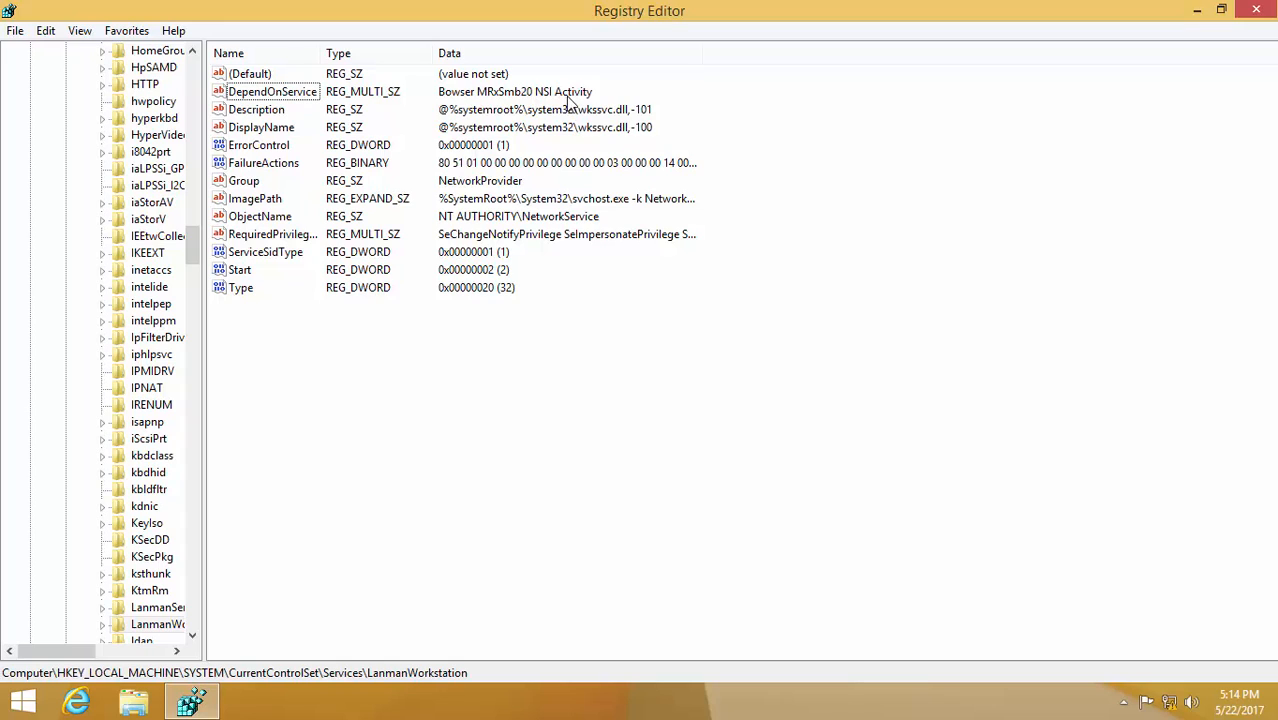
click(270, 92)
Open the Services console again by running services.msc, leaving the Registry Editor open
key(super+r)
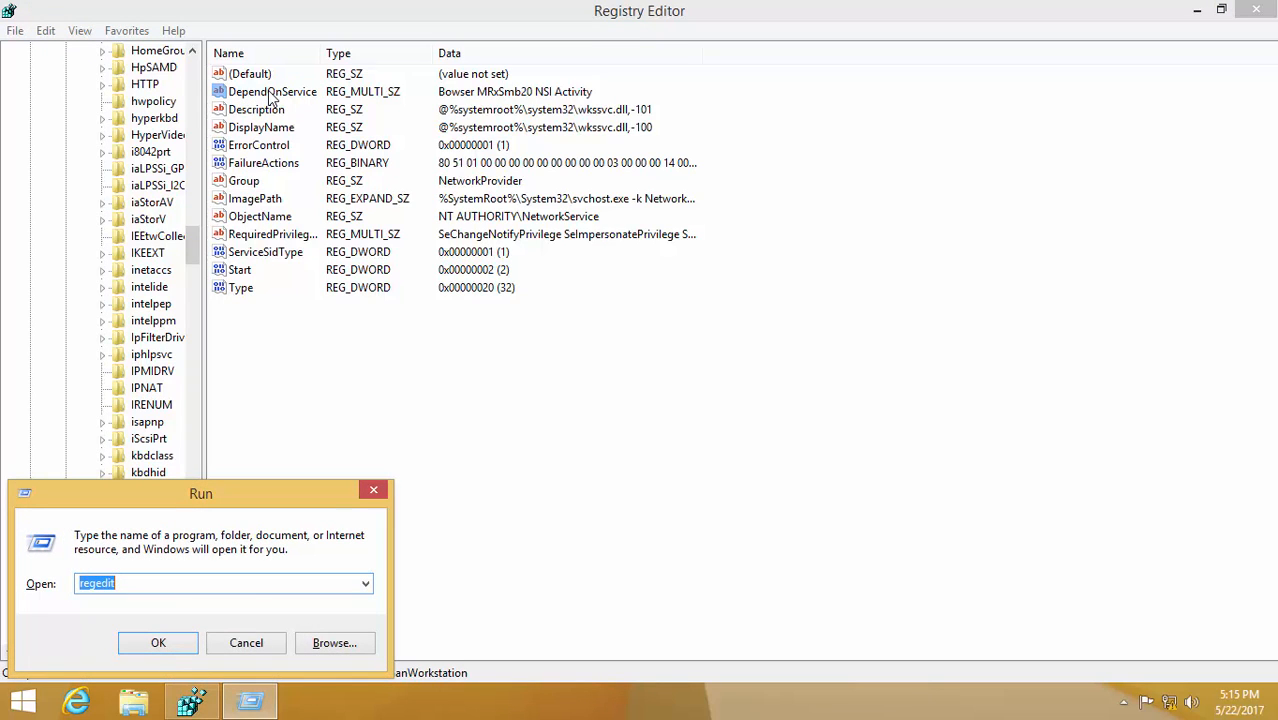
text(serfic)
key(BackSpace)
key(BackSpace)
key(BackSpace)
key(Down)
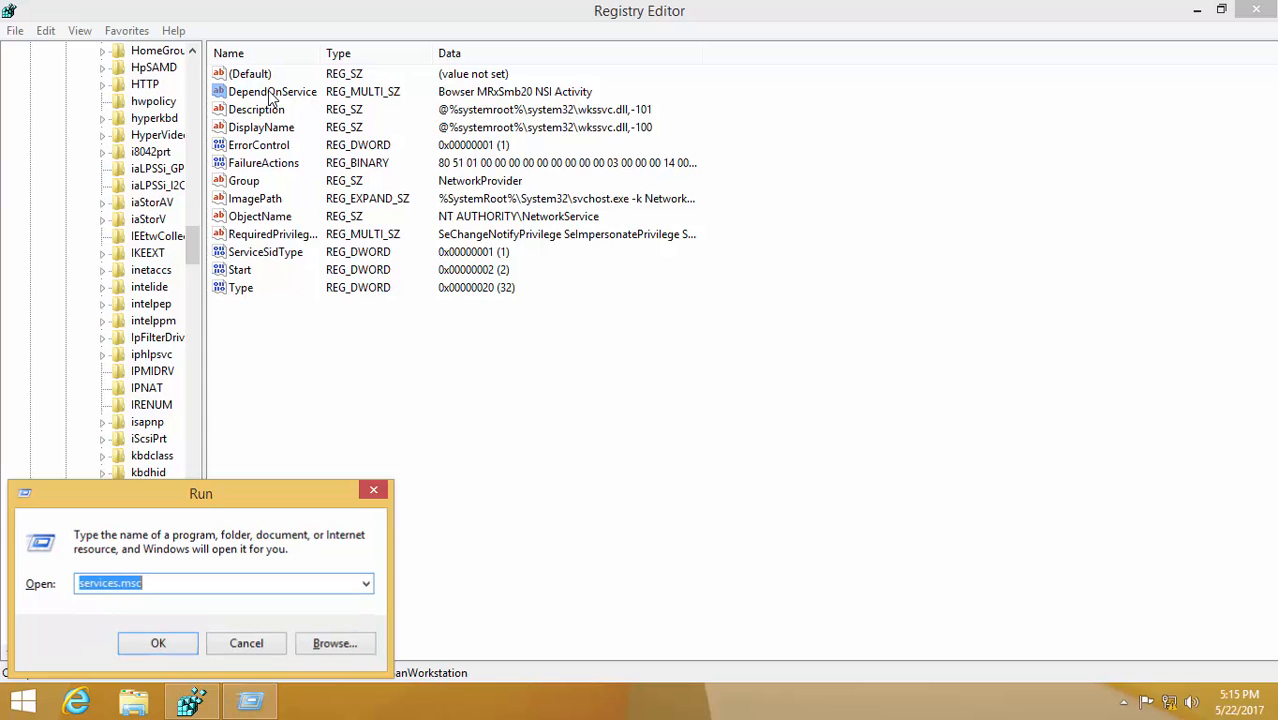
key(Return)
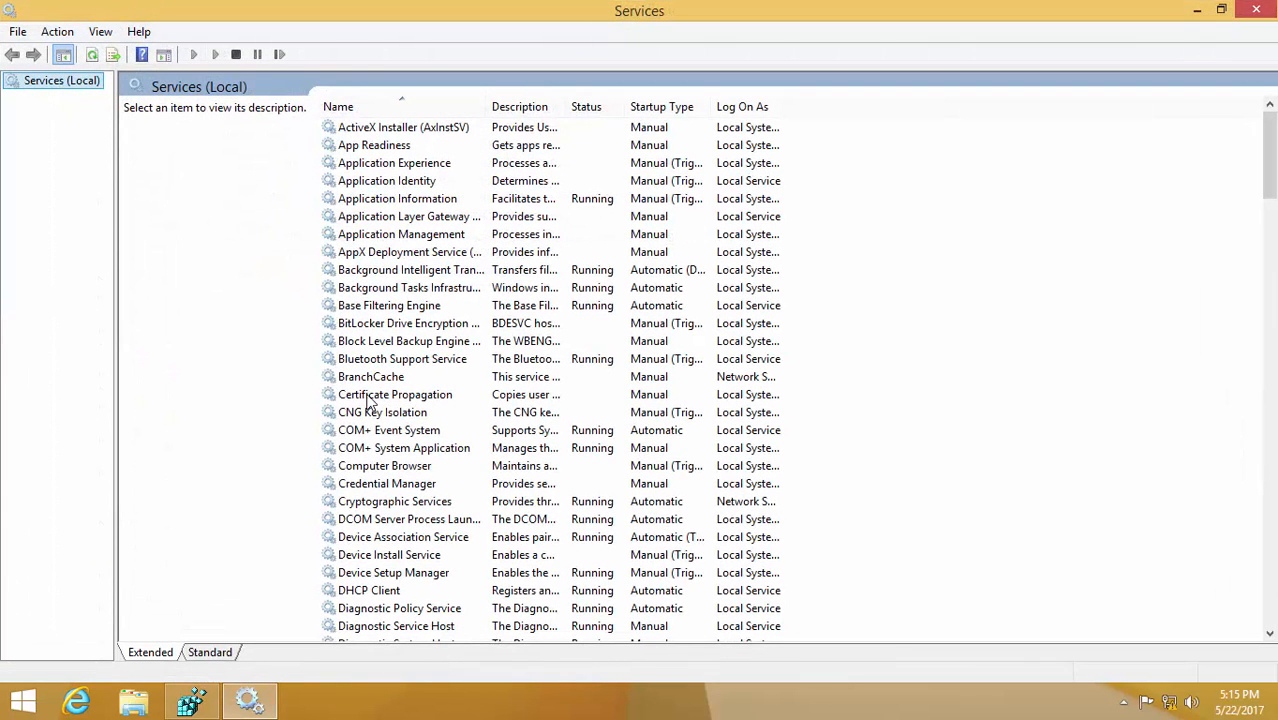
Find the Workstation service and display its dependencies in its properties
click(369, 399)
text(wo)
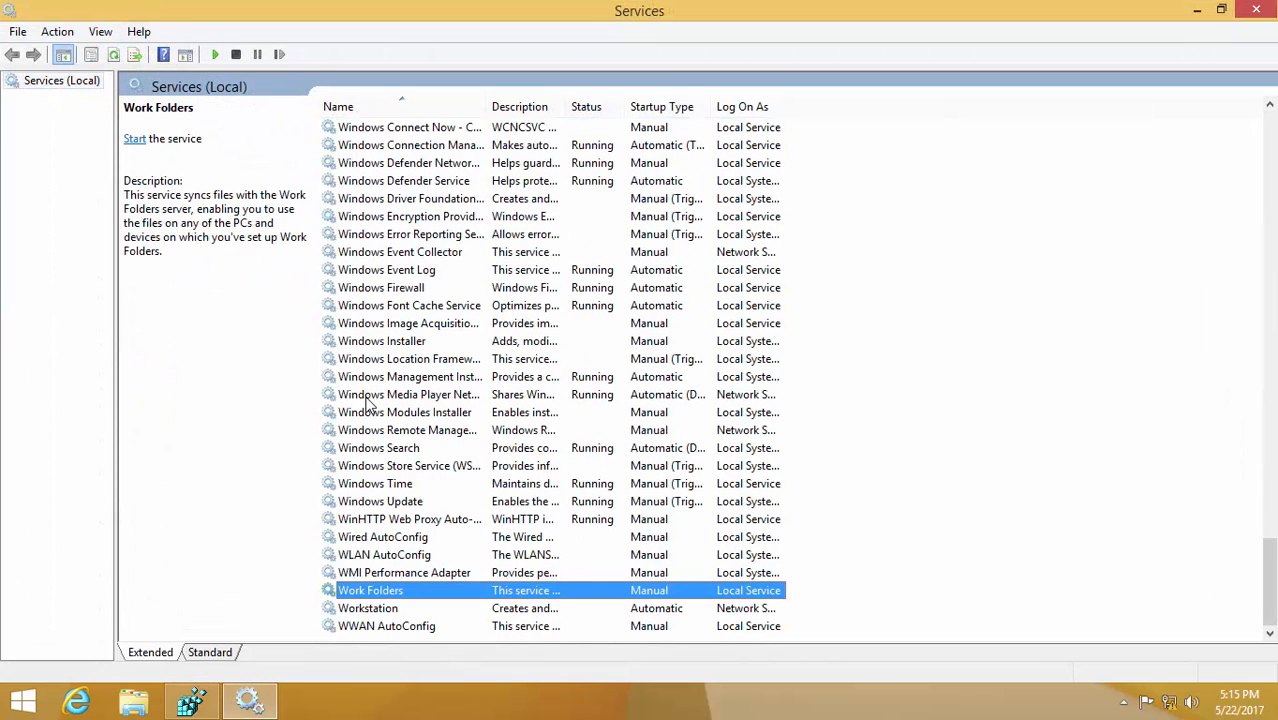
double_click(380, 610)
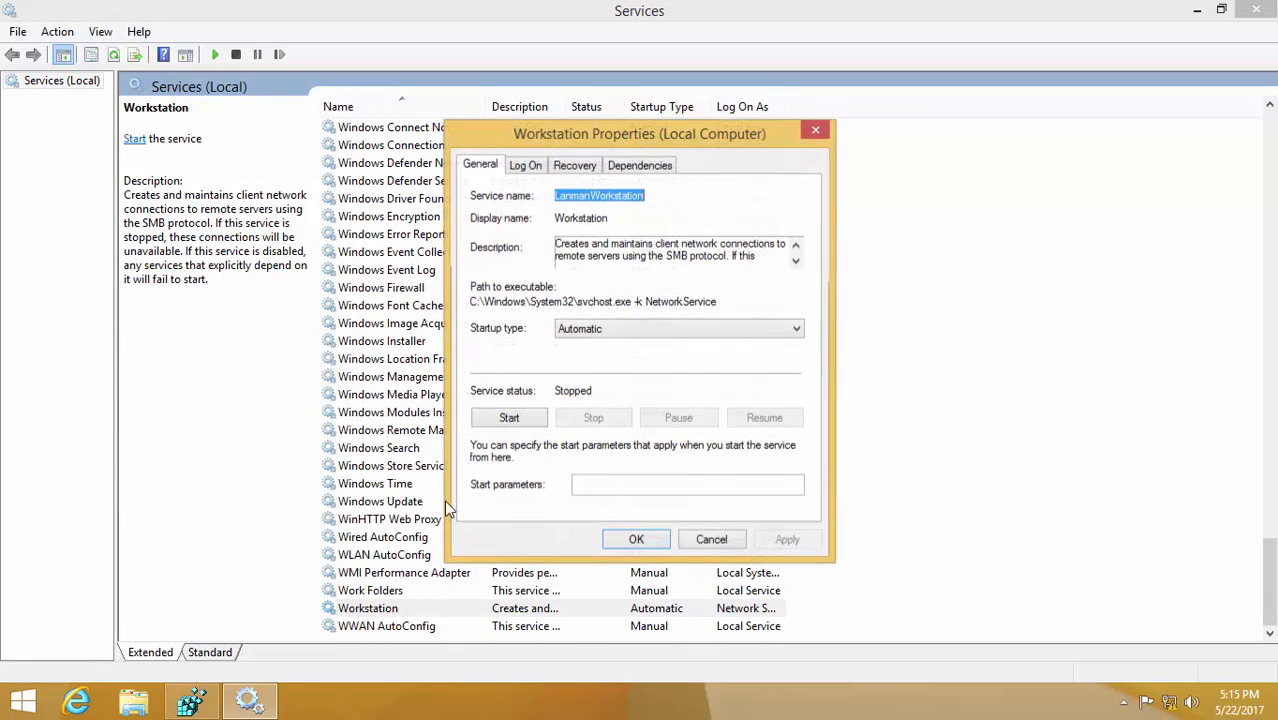
click(640, 168)
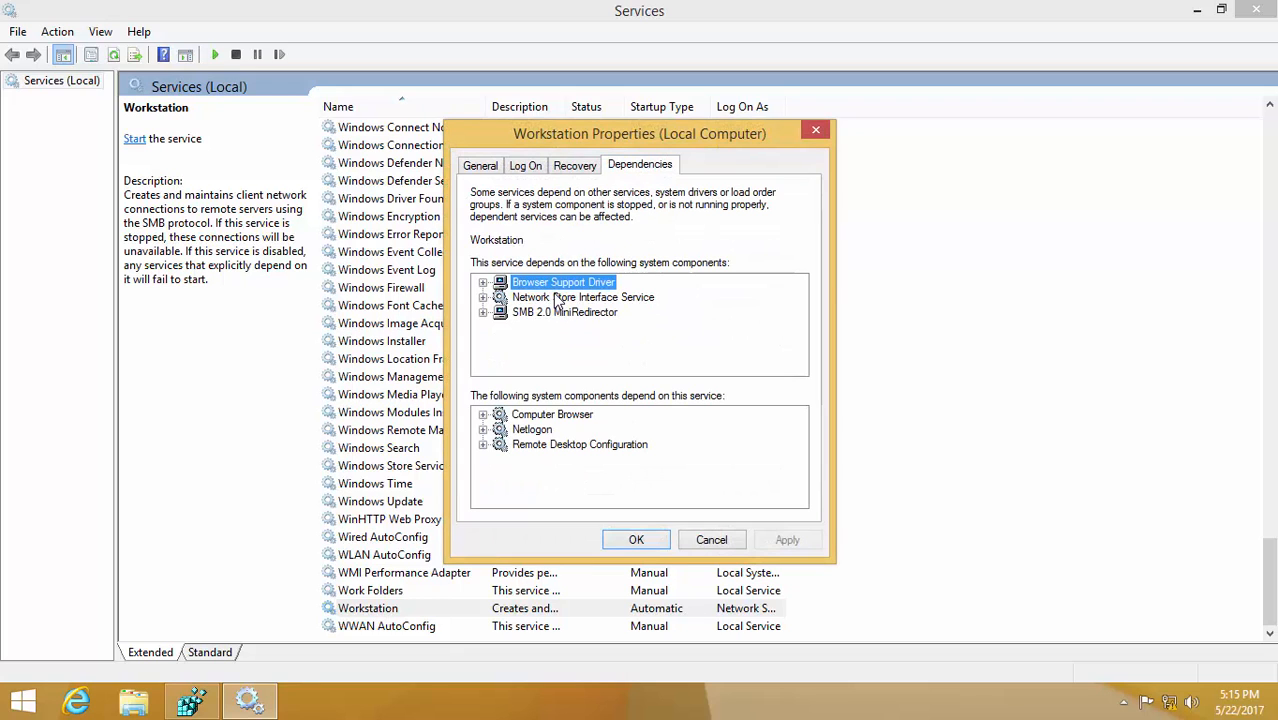
Compare the Workstation service's listed dependencies with the DependOnService value in the Registry Editor
click(190, 703)
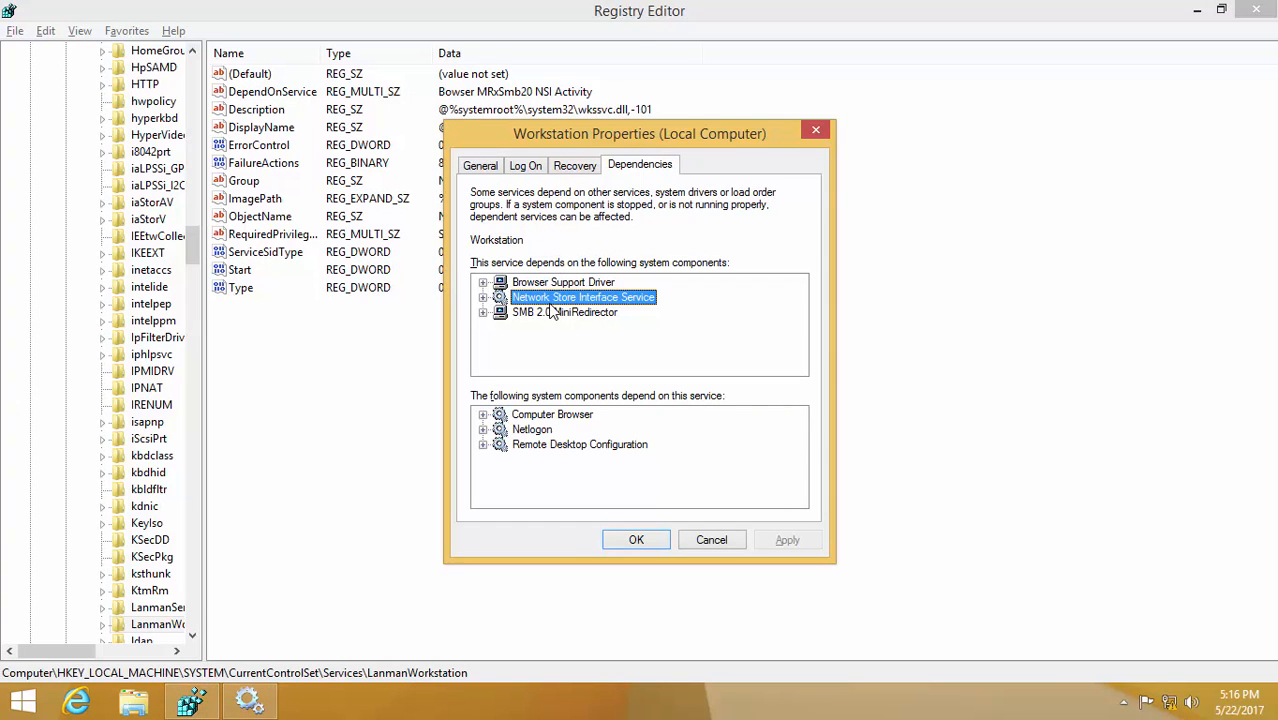
key(alt+Tab)
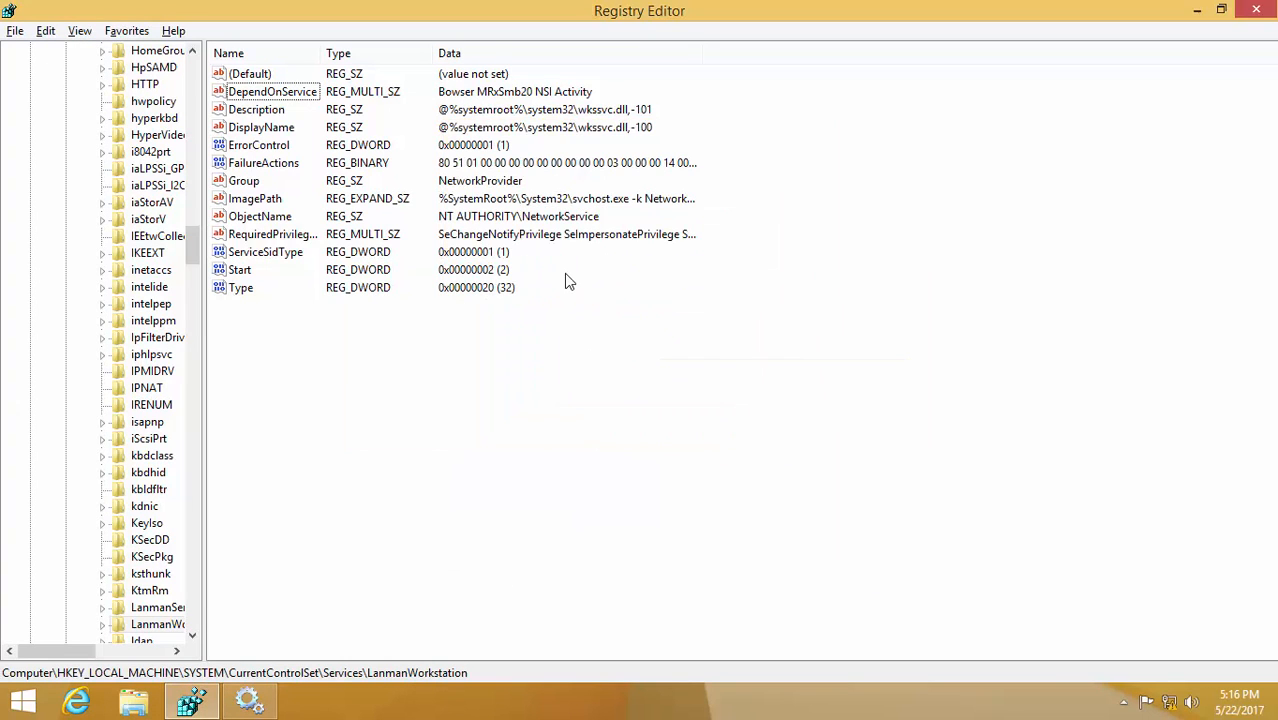
key(alt+Tab)
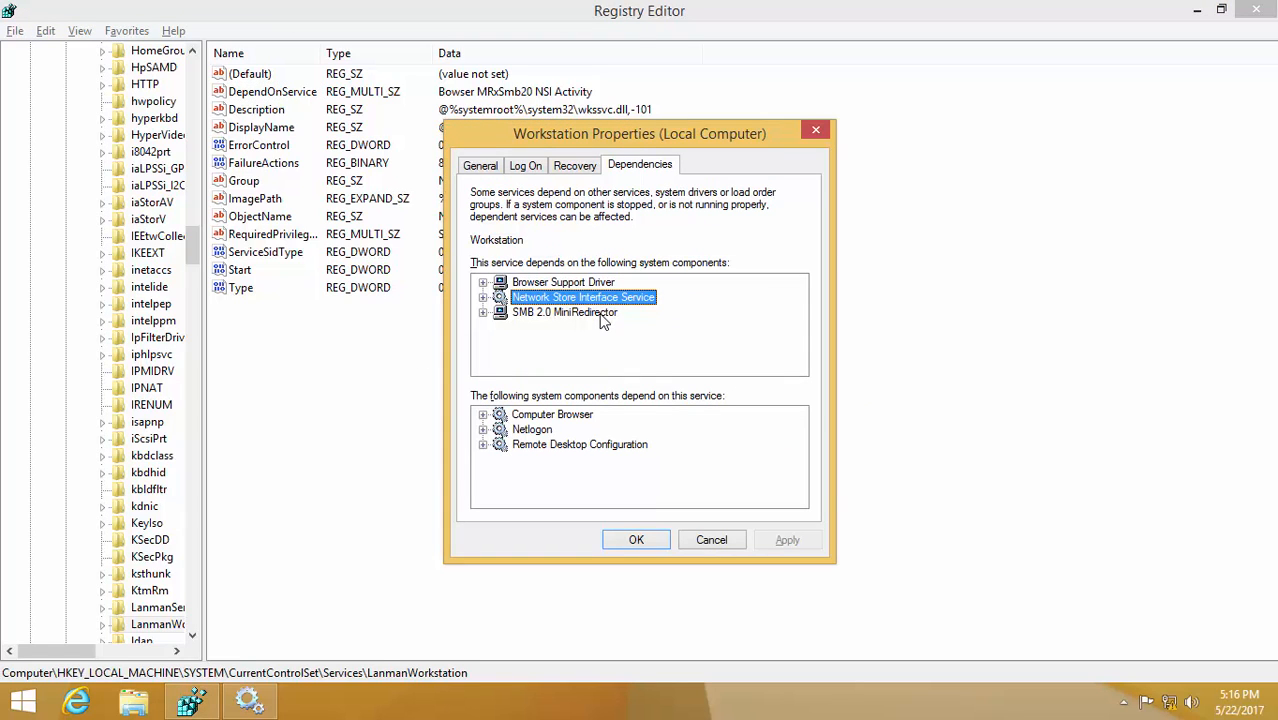
key(alt+Tab)
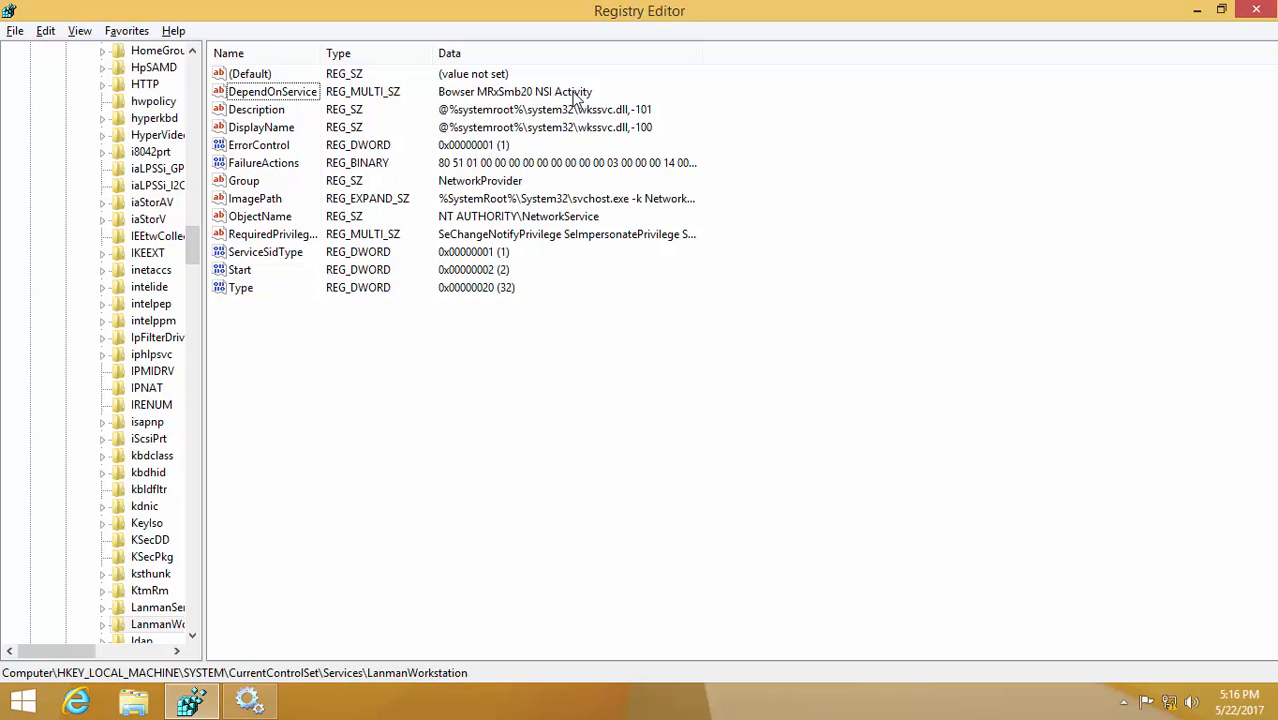
Remove the Activity entry from the LanmanWorkstation DependOnService value, keeping Bowser, MRxSmb20 and NSI
double_click(262, 92)
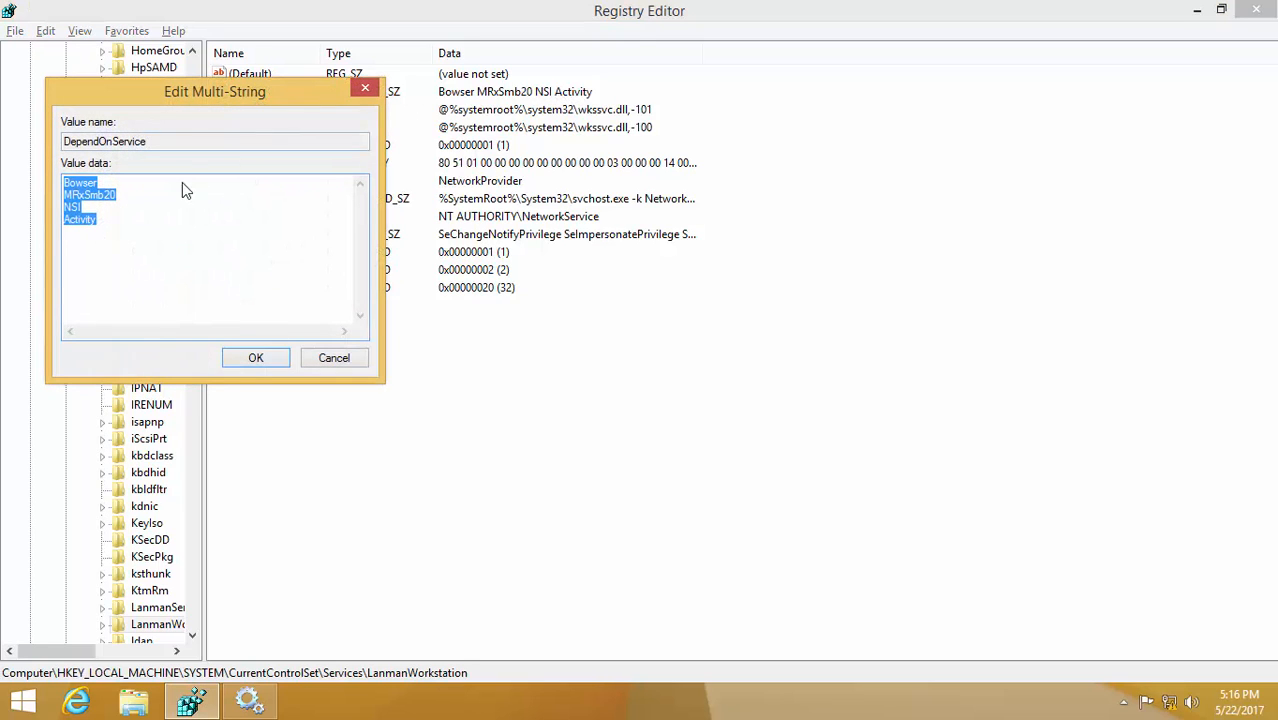
click(118, 232)
key(alt+Tab)
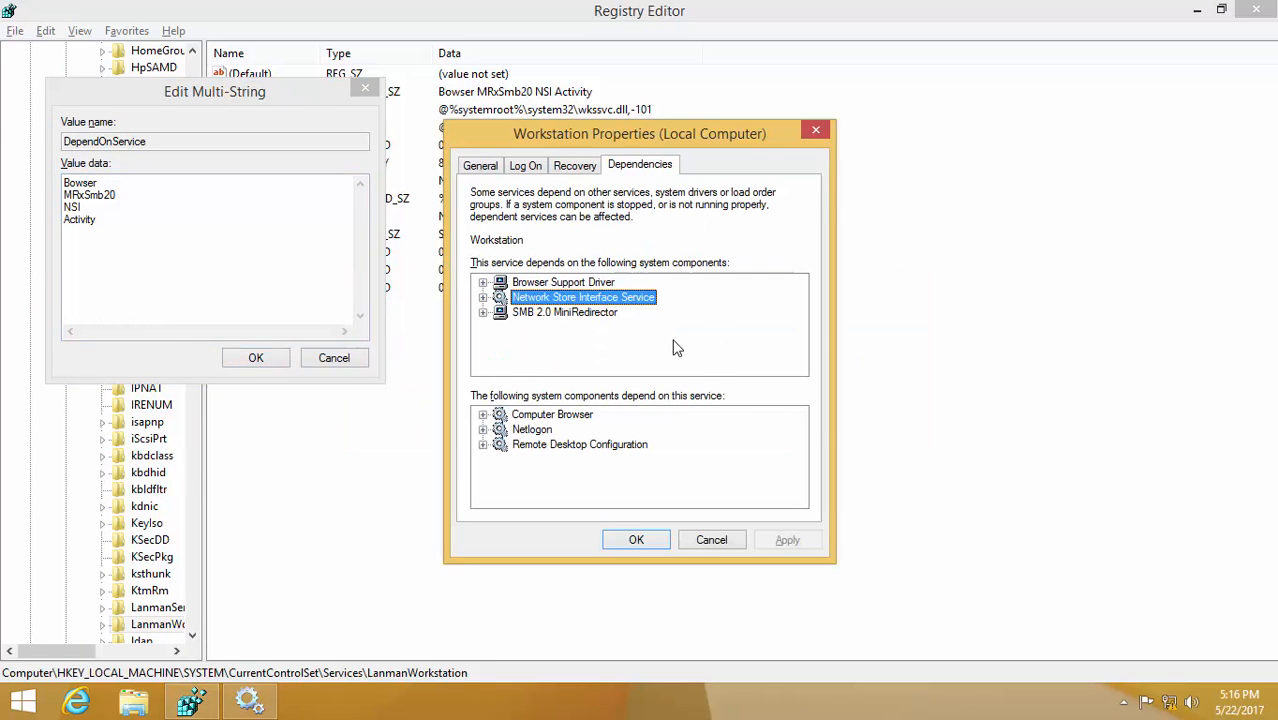
click(274, 271)
drag(177, 266, 58, 230)
drag(154, 84, 208, 197)
key(Delete)
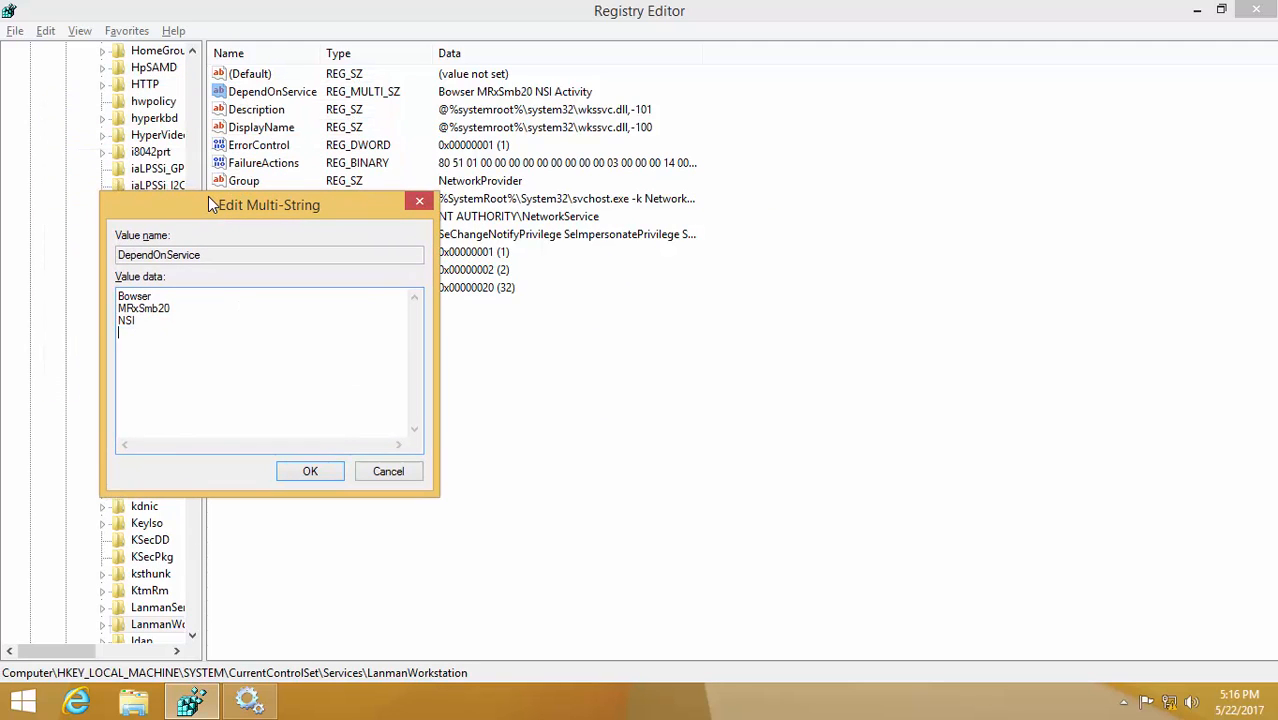
click(304, 471)
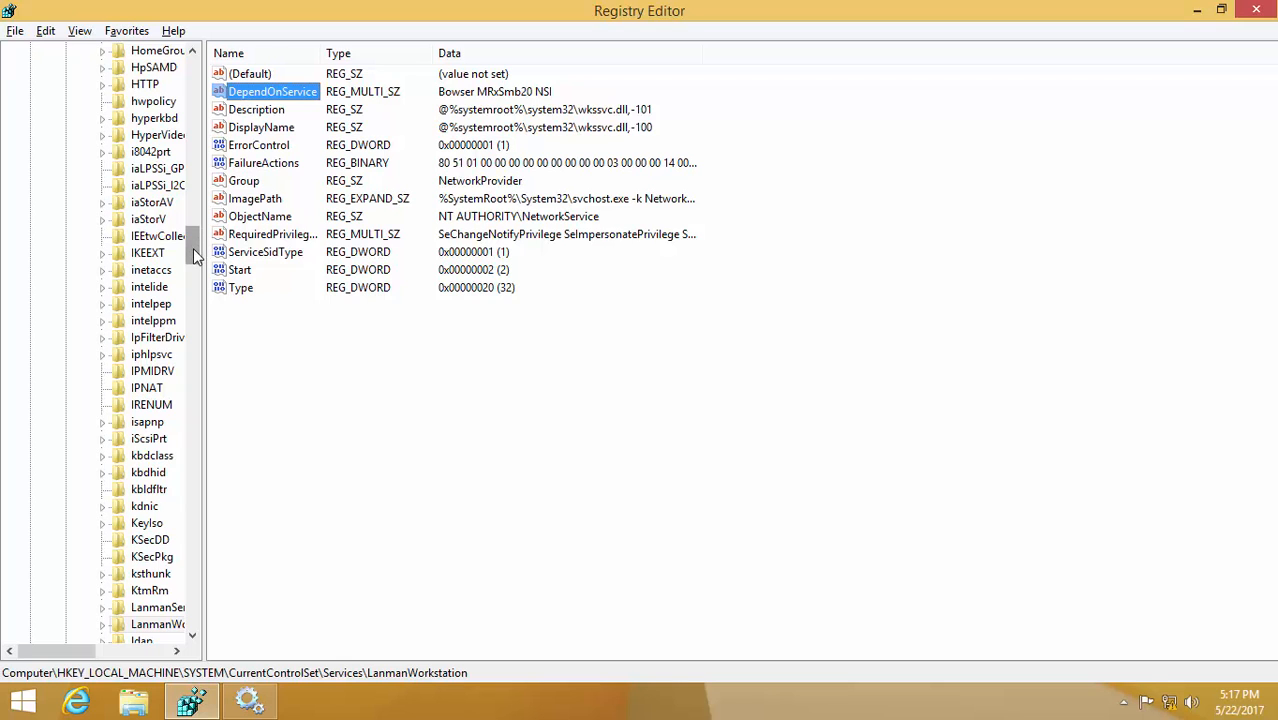
Check the edited DependOnService value against the Workstation dependencies in Services, and close the Registry Editor
click(249, 701)
double_click(451, 610)
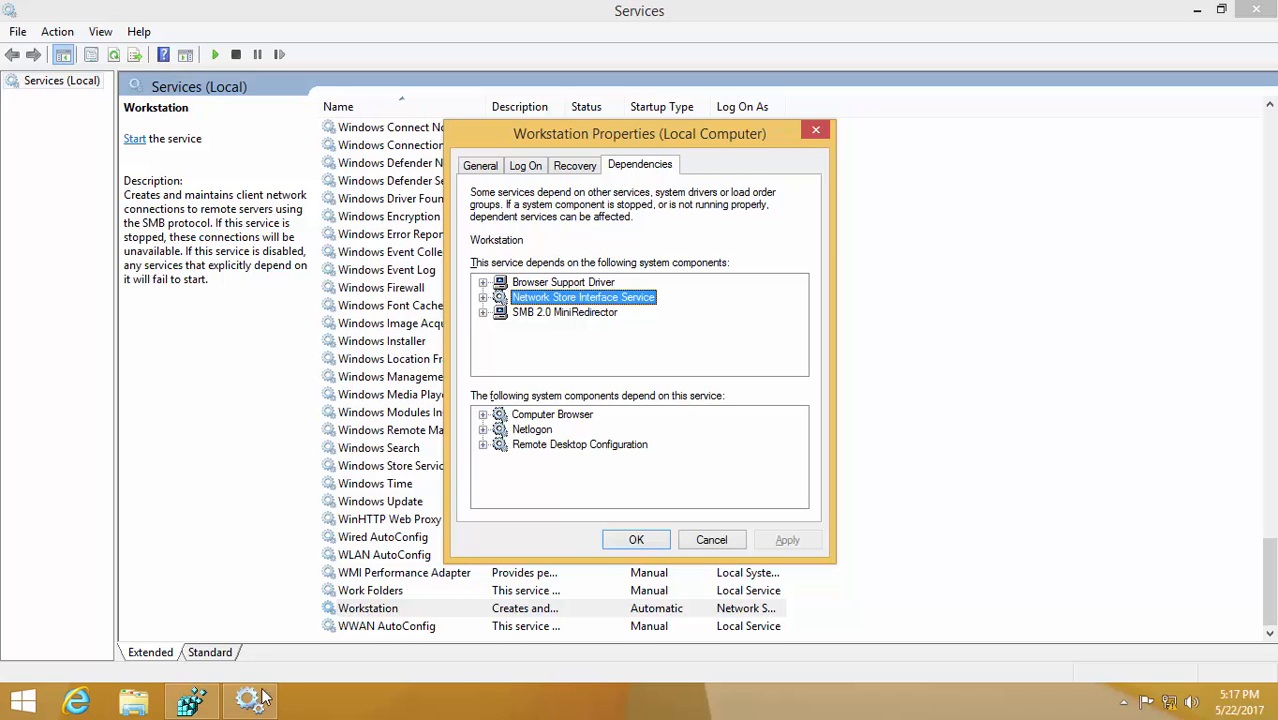
click(191, 701)
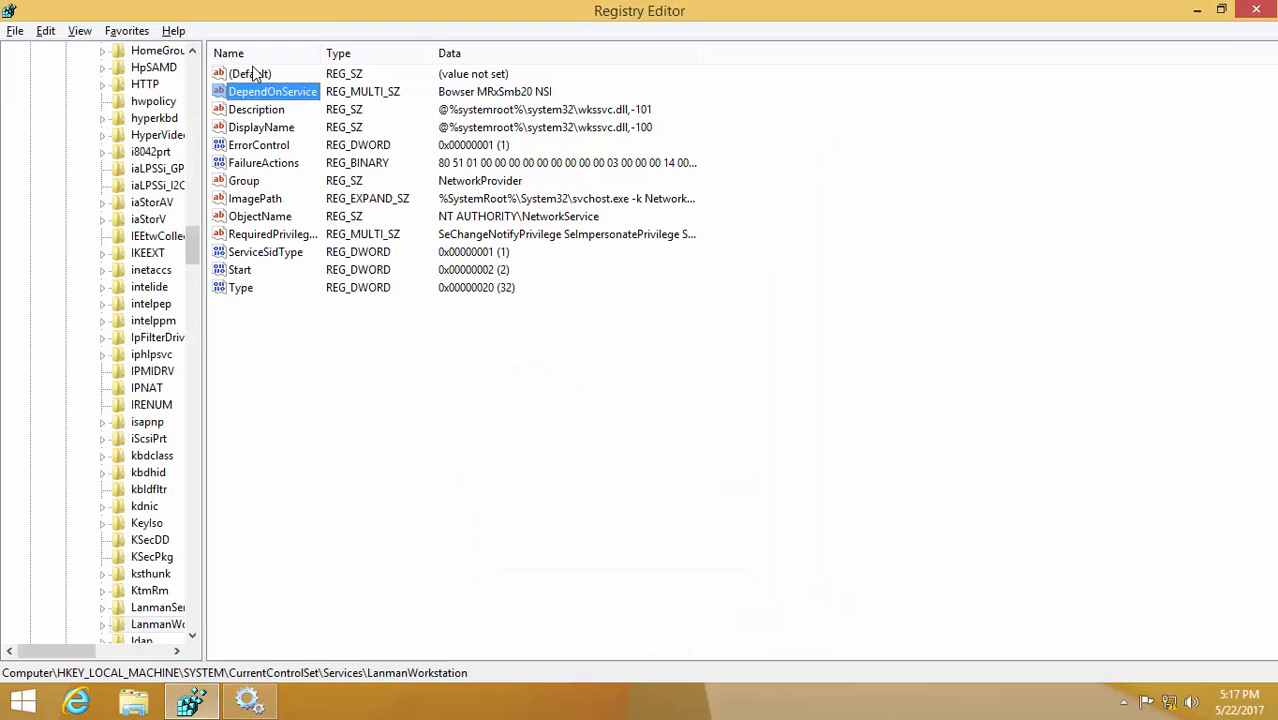
right_click(248, 96)
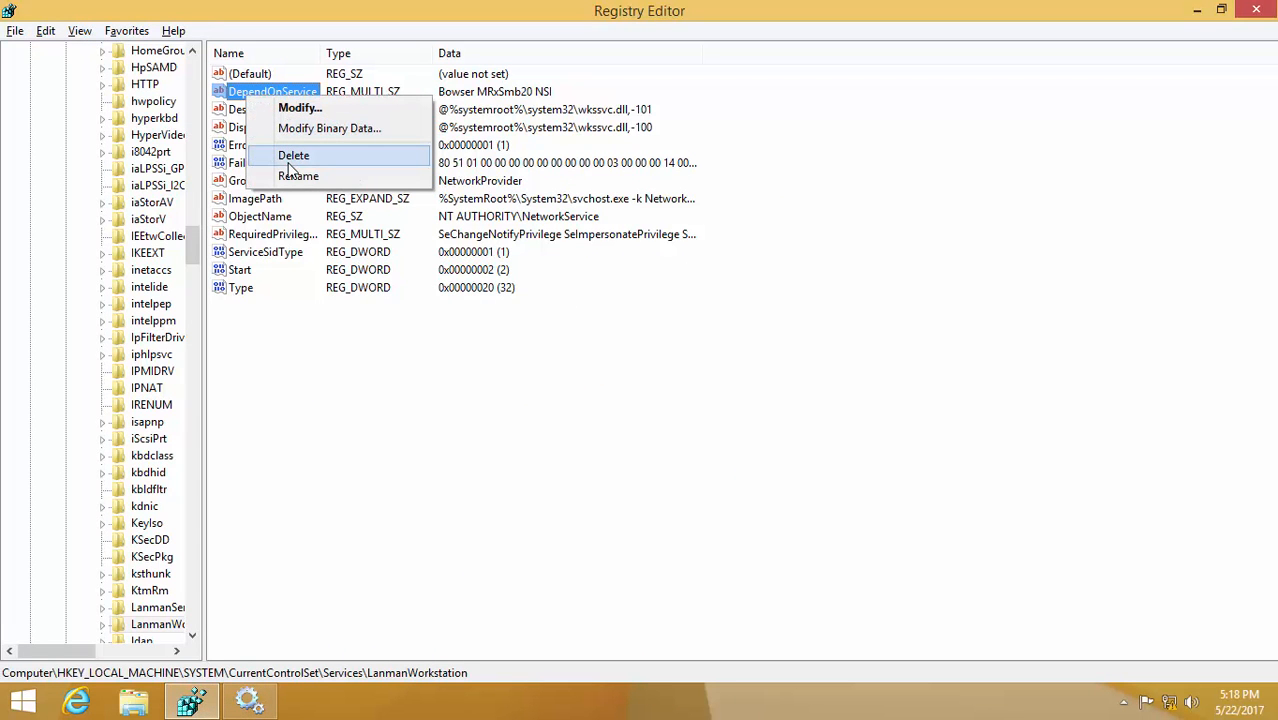
click(399, 562)
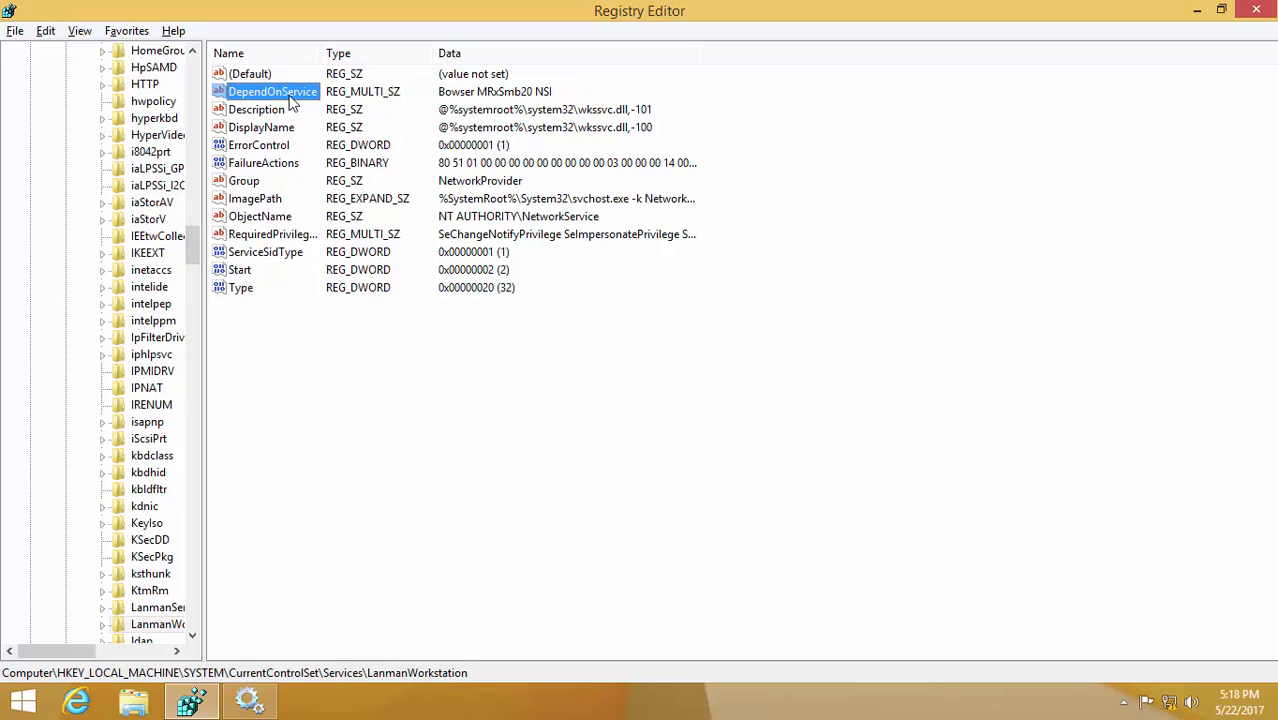
click(1257, 10)
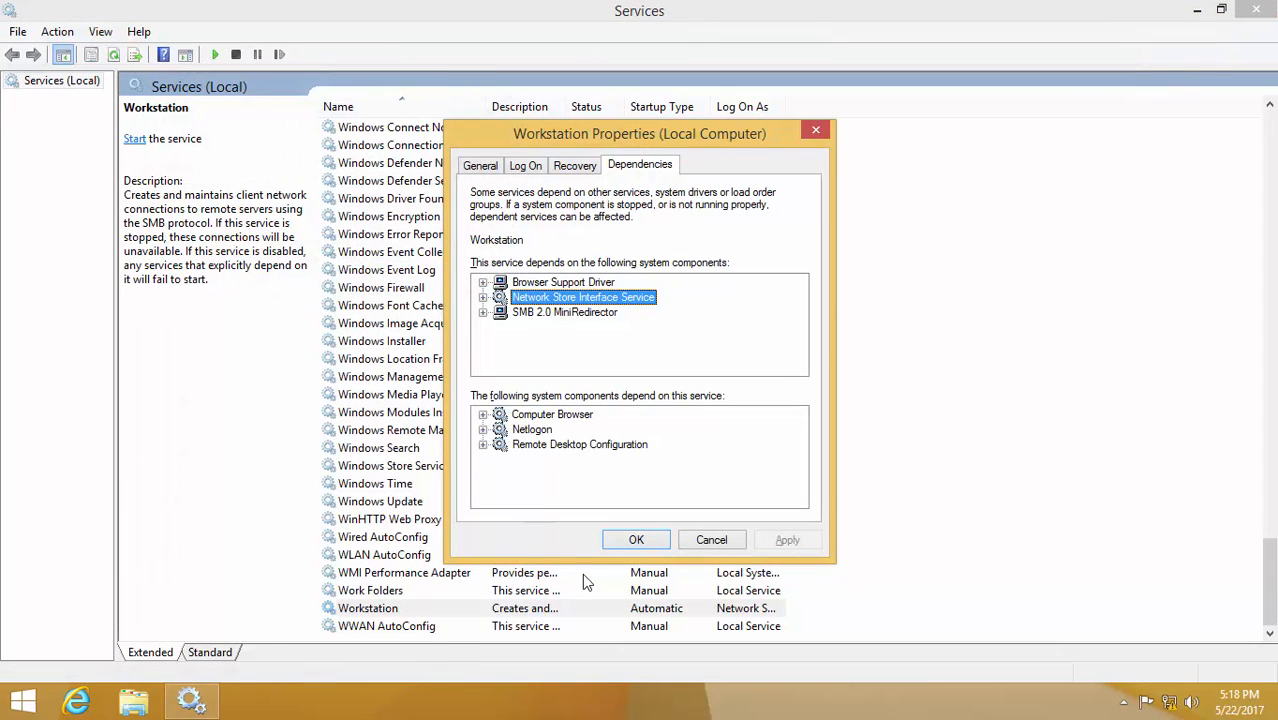
Close the Workstation properties and try to start the Workstation service
click(623, 546)
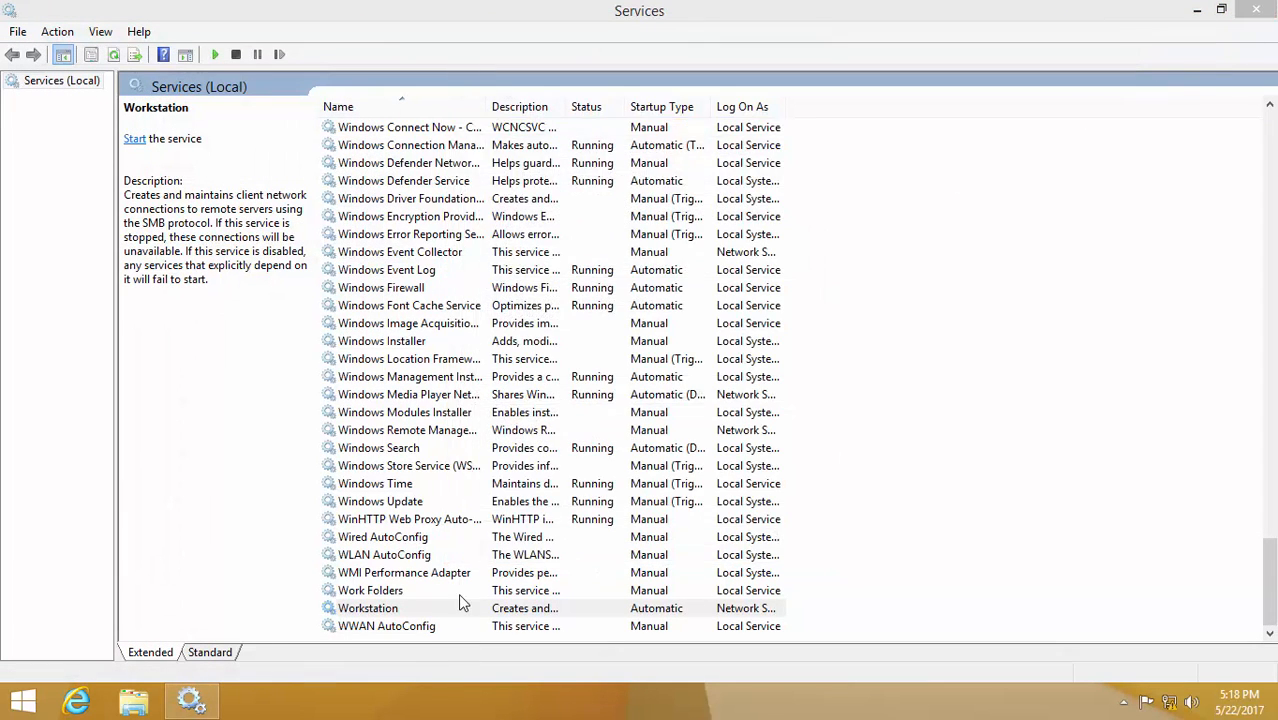
click(415, 436)
text(wo)
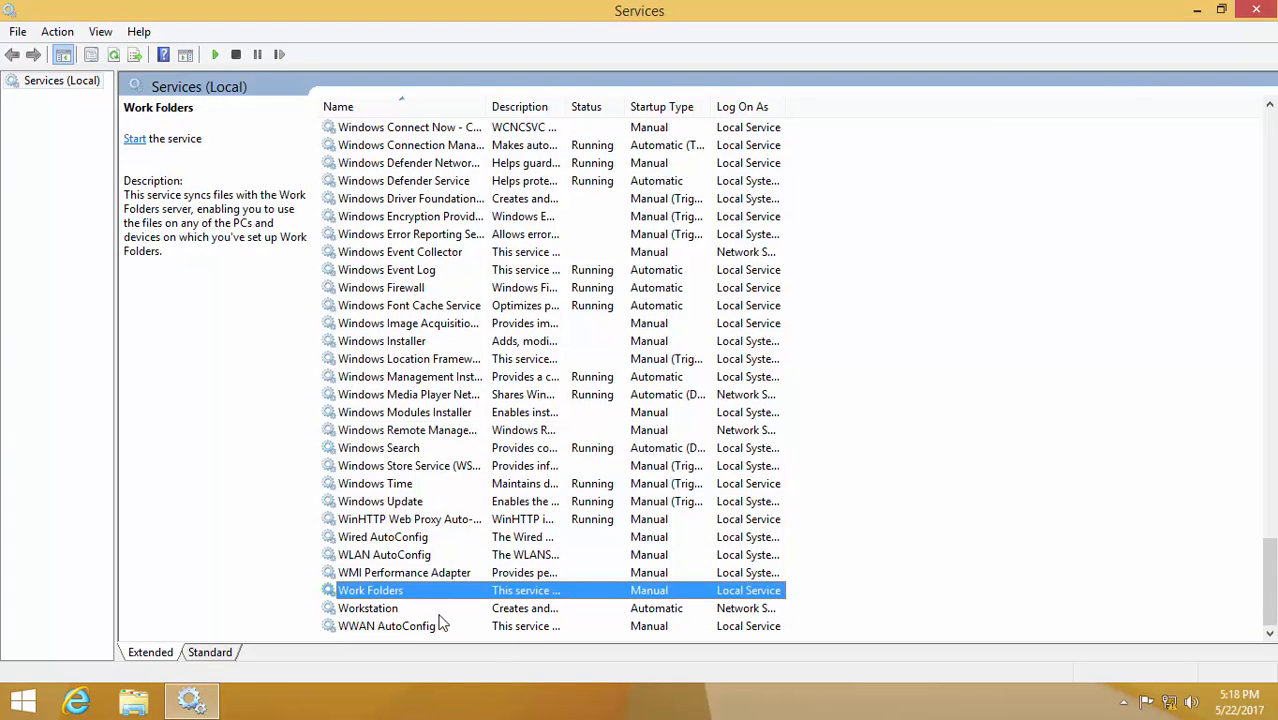
click(383, 614)
right_click(384, 616)
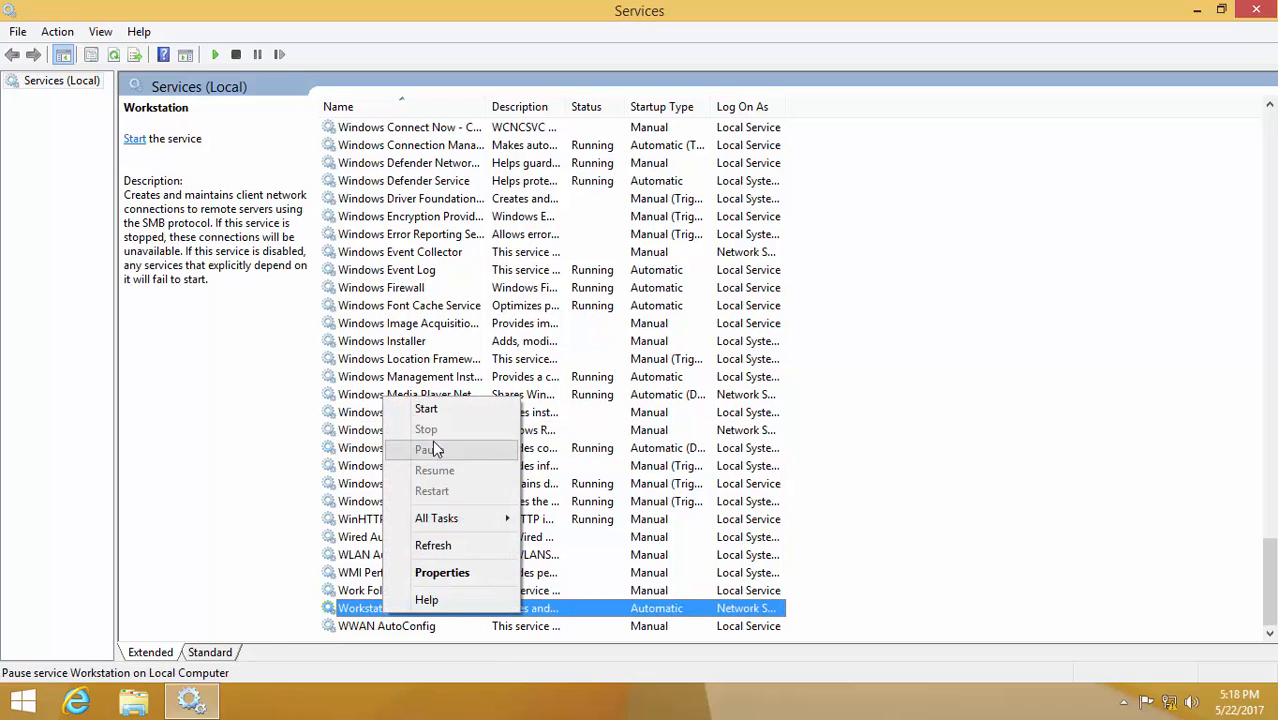
click(434, 409)
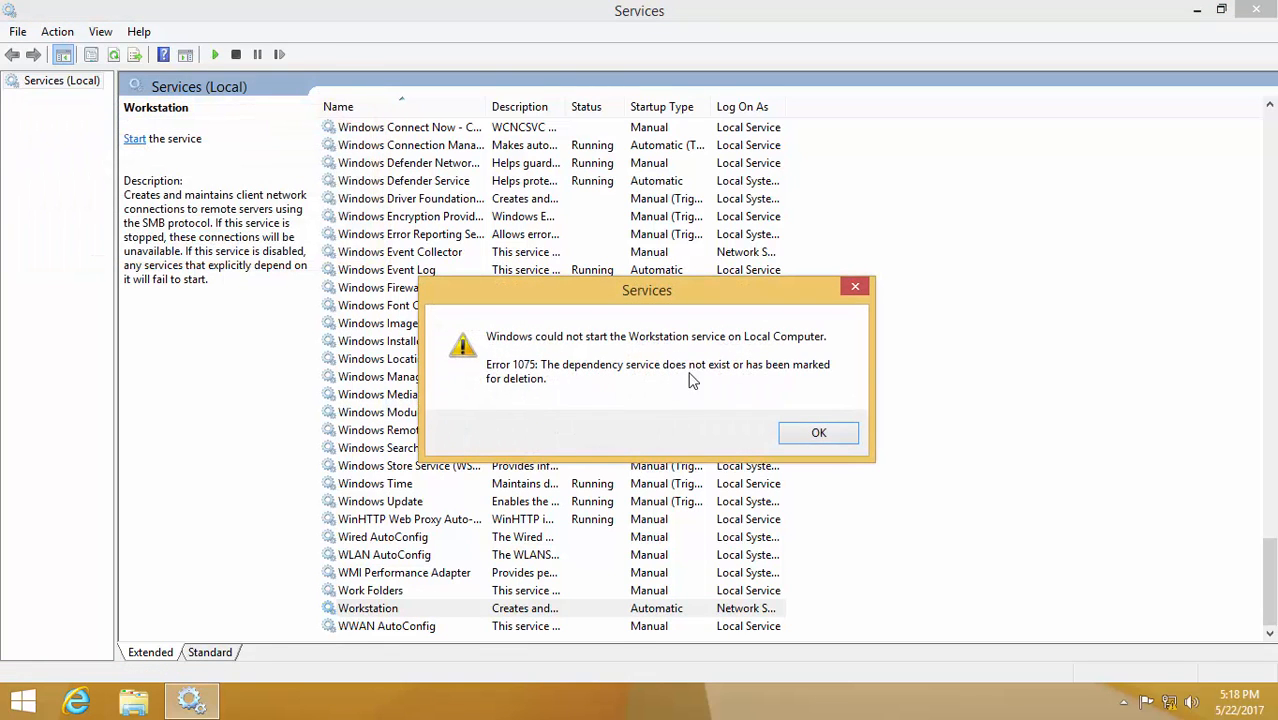
click(825, 440)
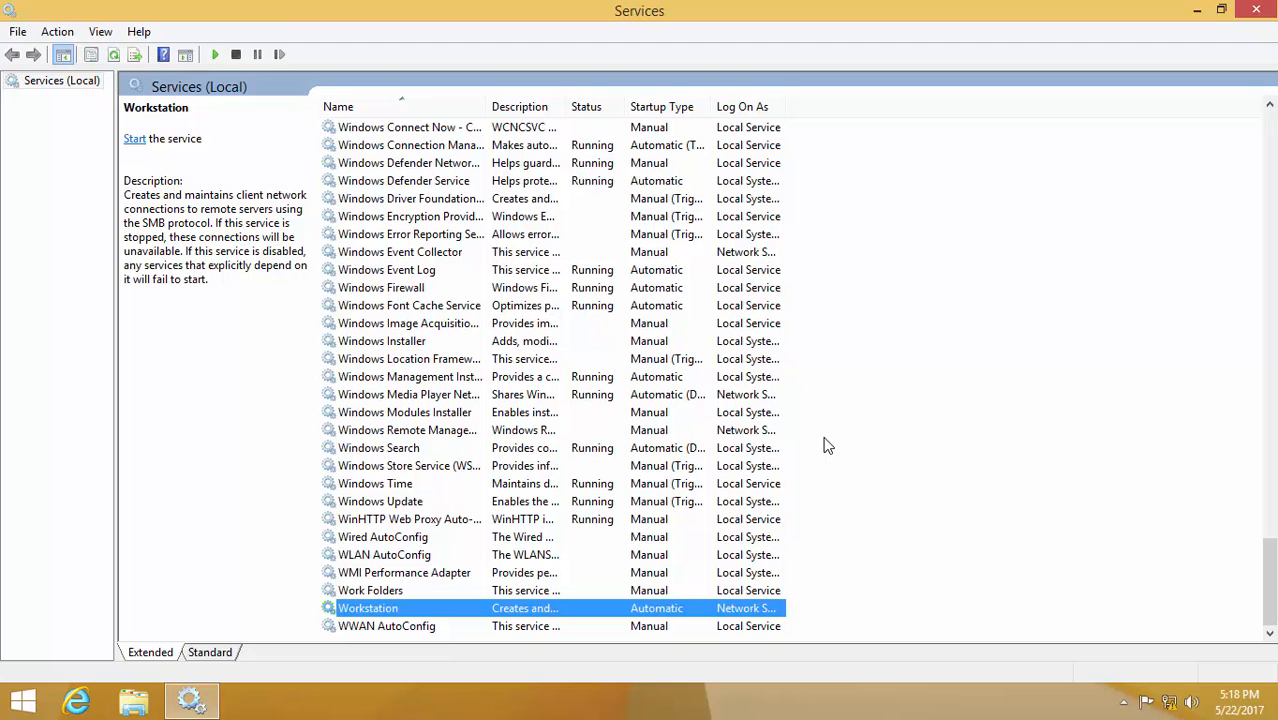
Close the Services window and restart the computer
click(1258, 8)
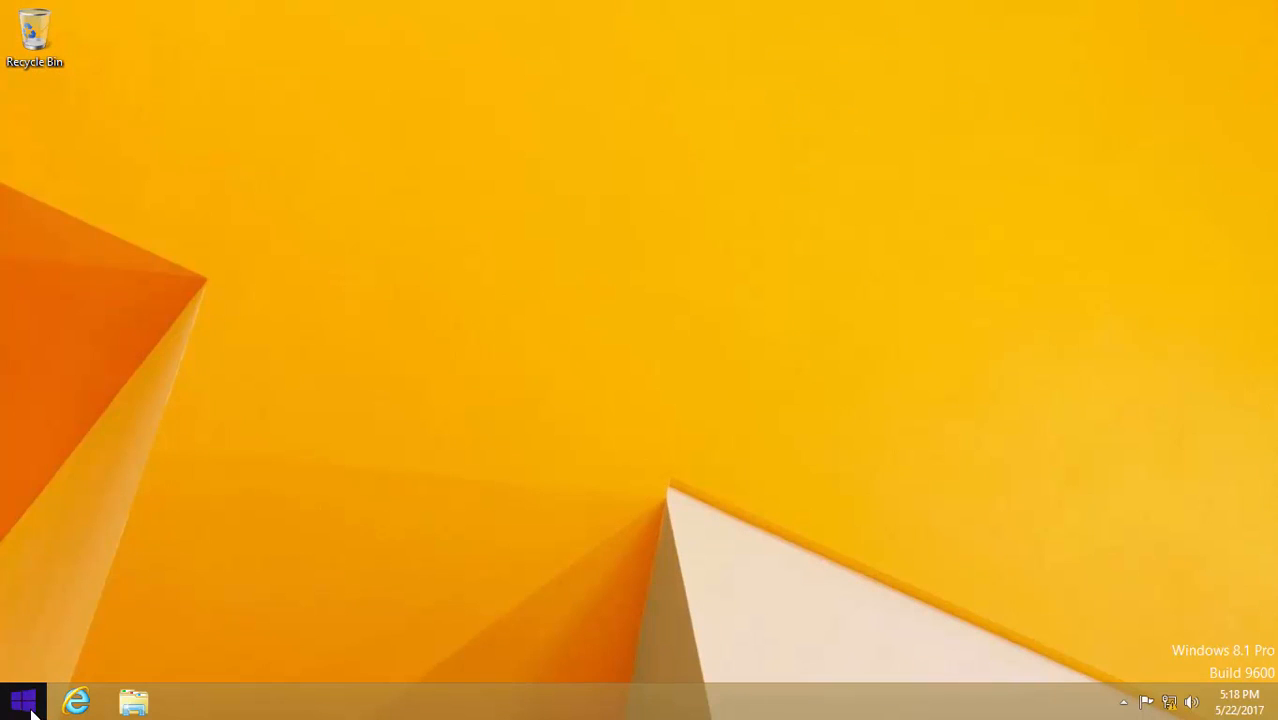
click(25, 704)
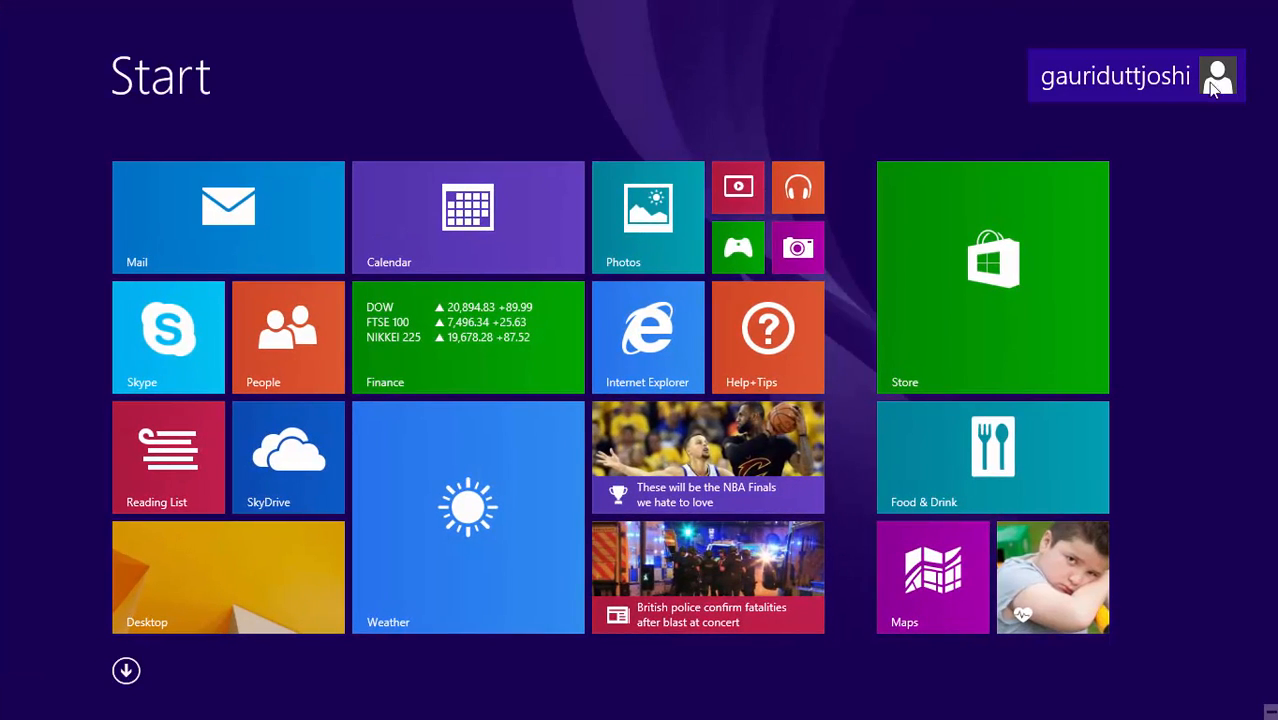
key(super)
mouse_move(1272, 10)
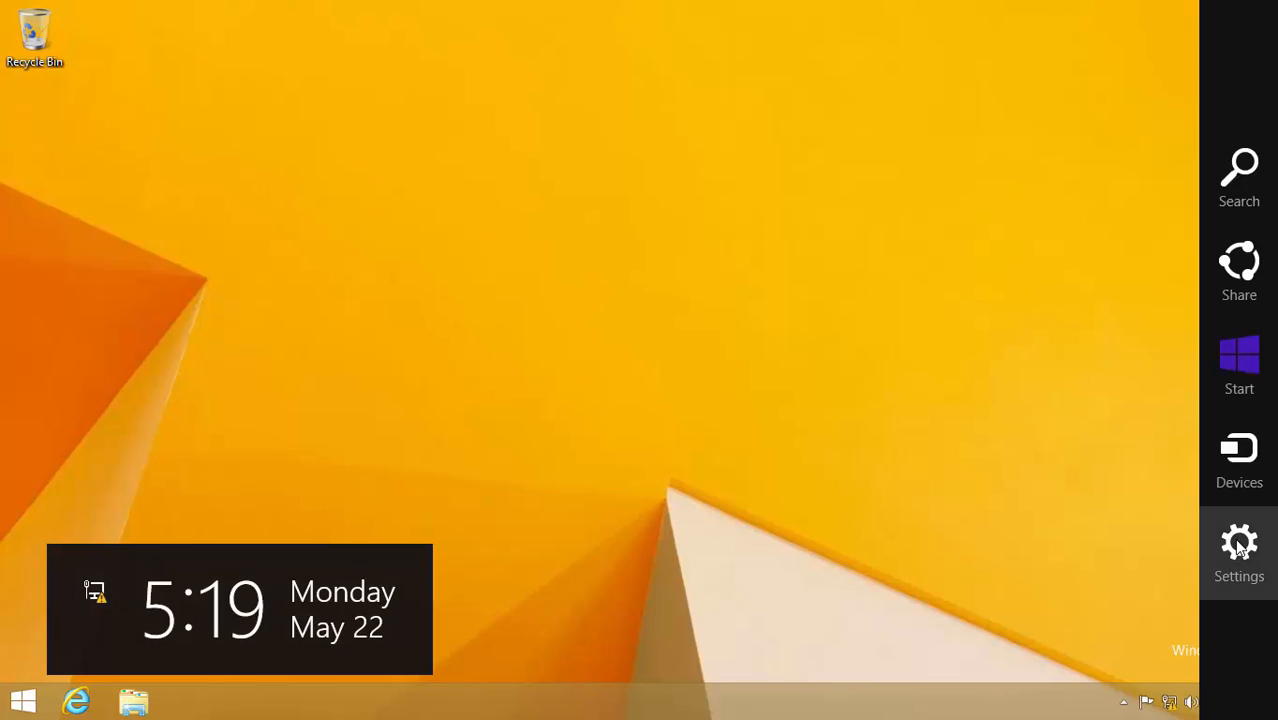
click(1238, 546)
click(1120, 600)
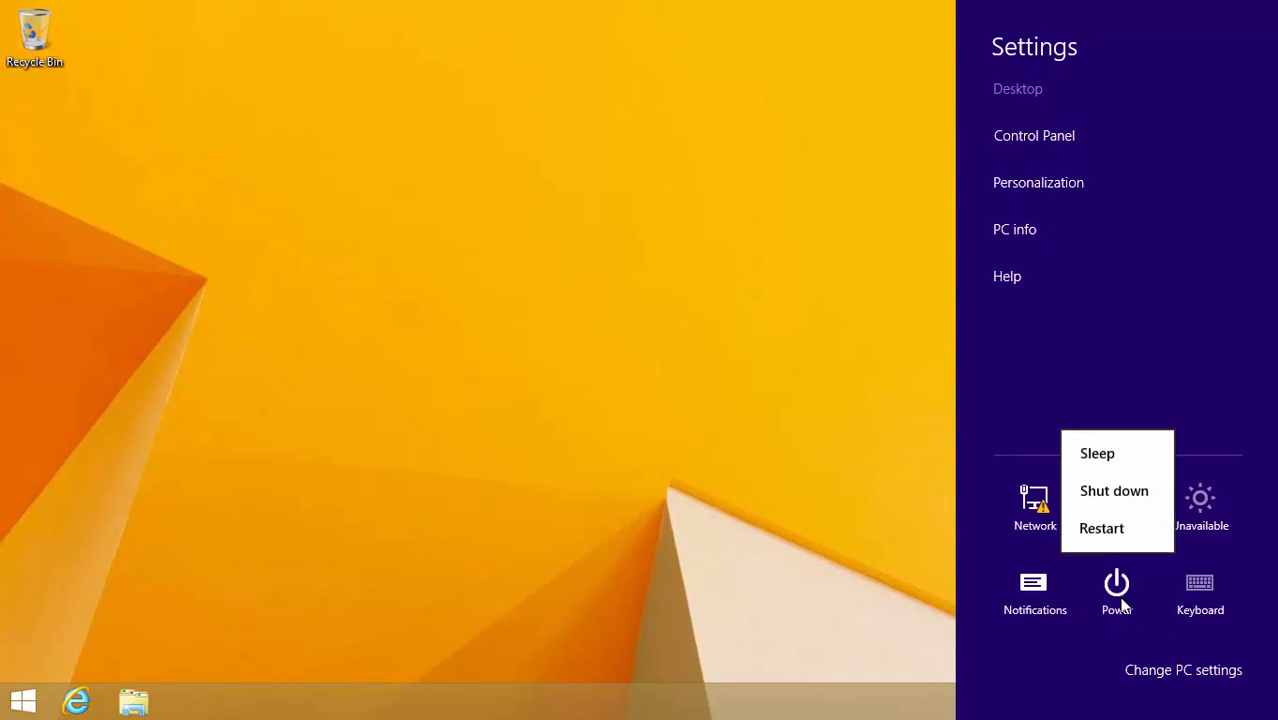
click(1113, 534)
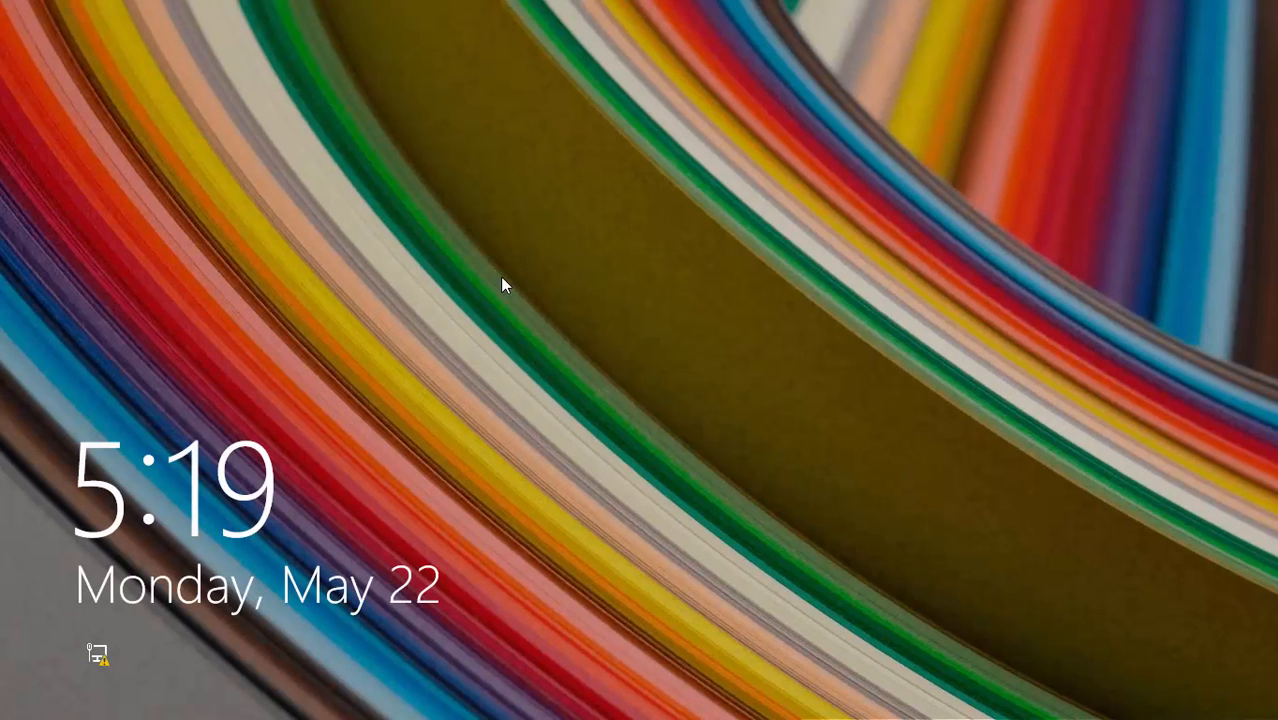
Sign back in to Windows with the account password and go to the desktop
click(501, 284)
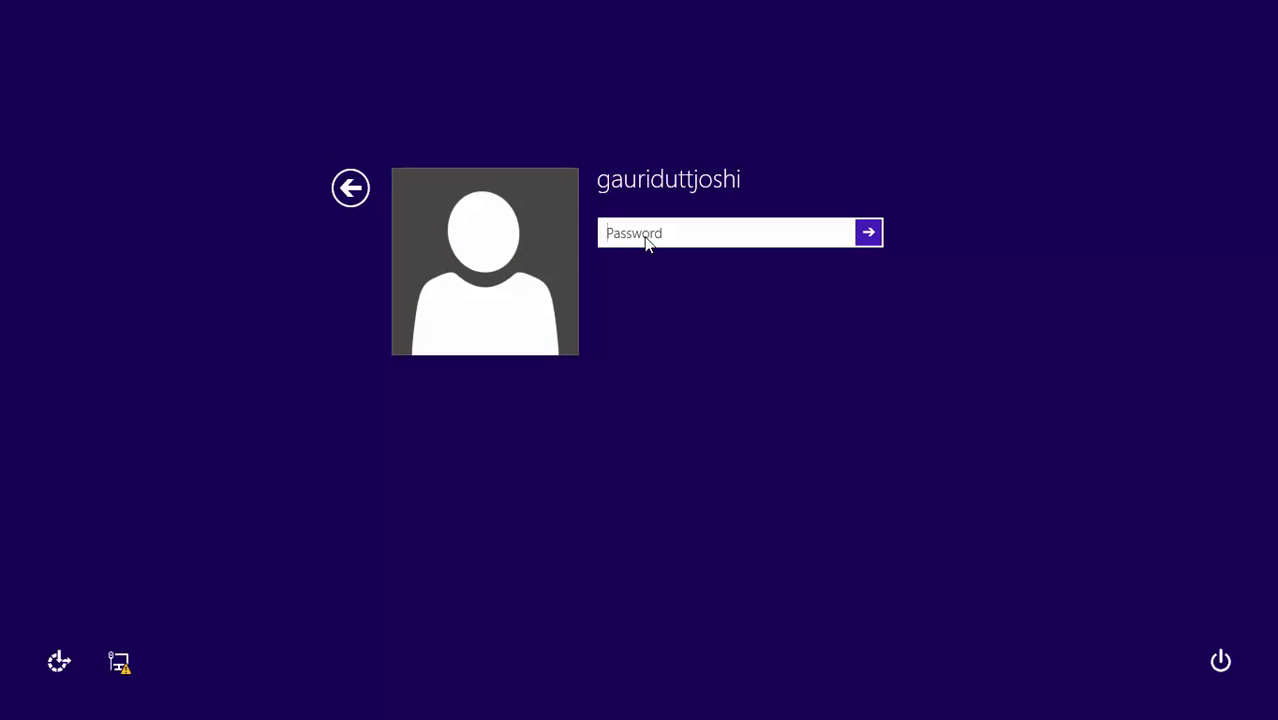
text(*********)
key(Return)
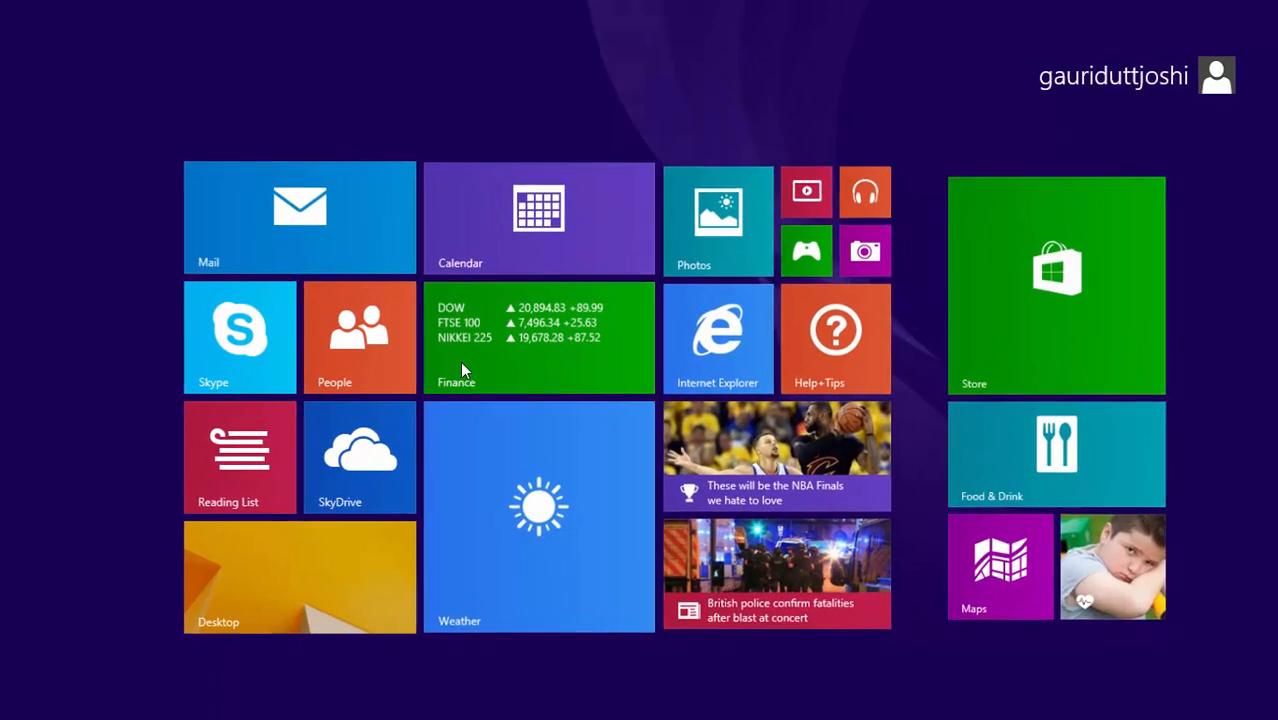
click(270, 579)
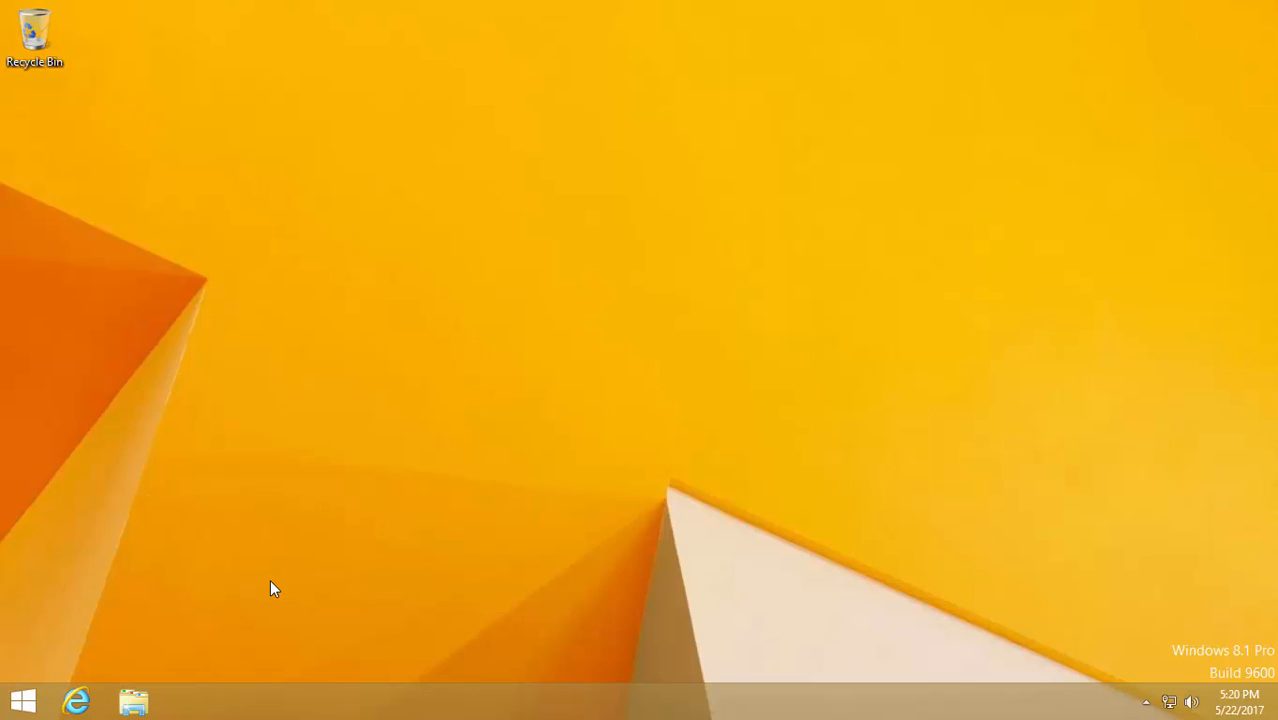
Search for services.msc from the Start screen and open the Services console
key(super)
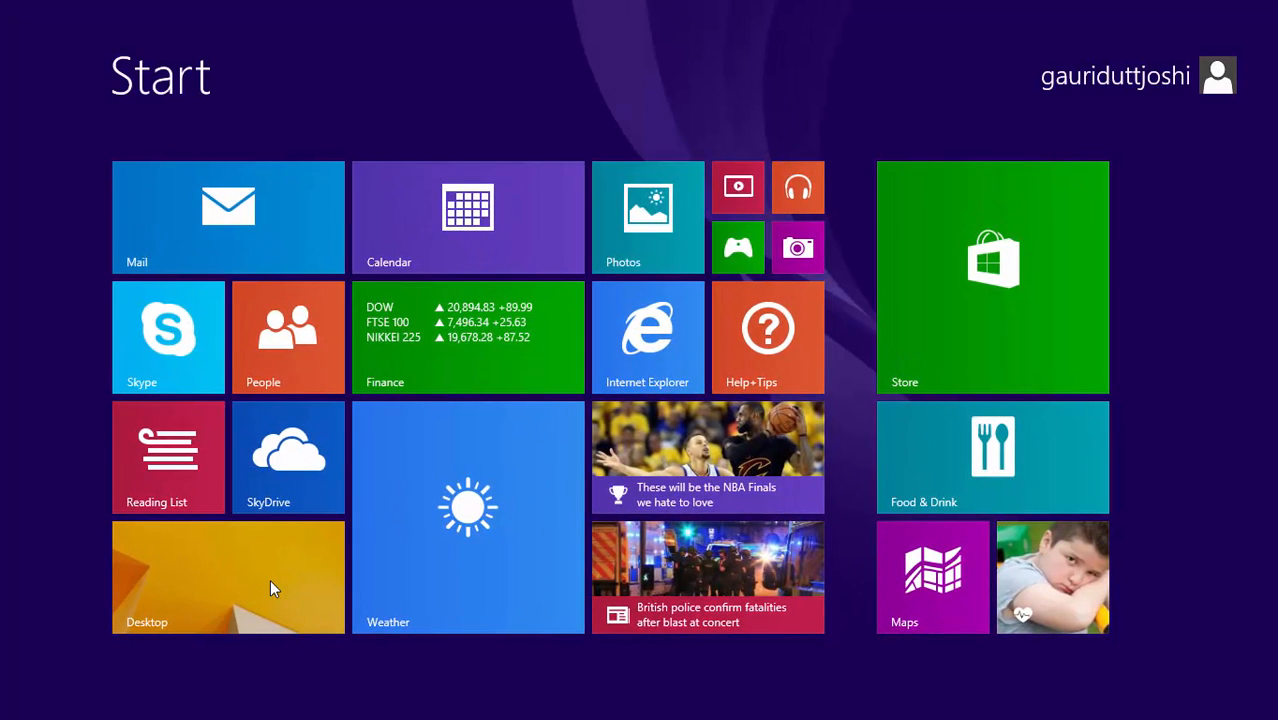
text(tser)
key(BackSpace)
key(BackSpace)
key(BackSpace)
key(BackSpace)
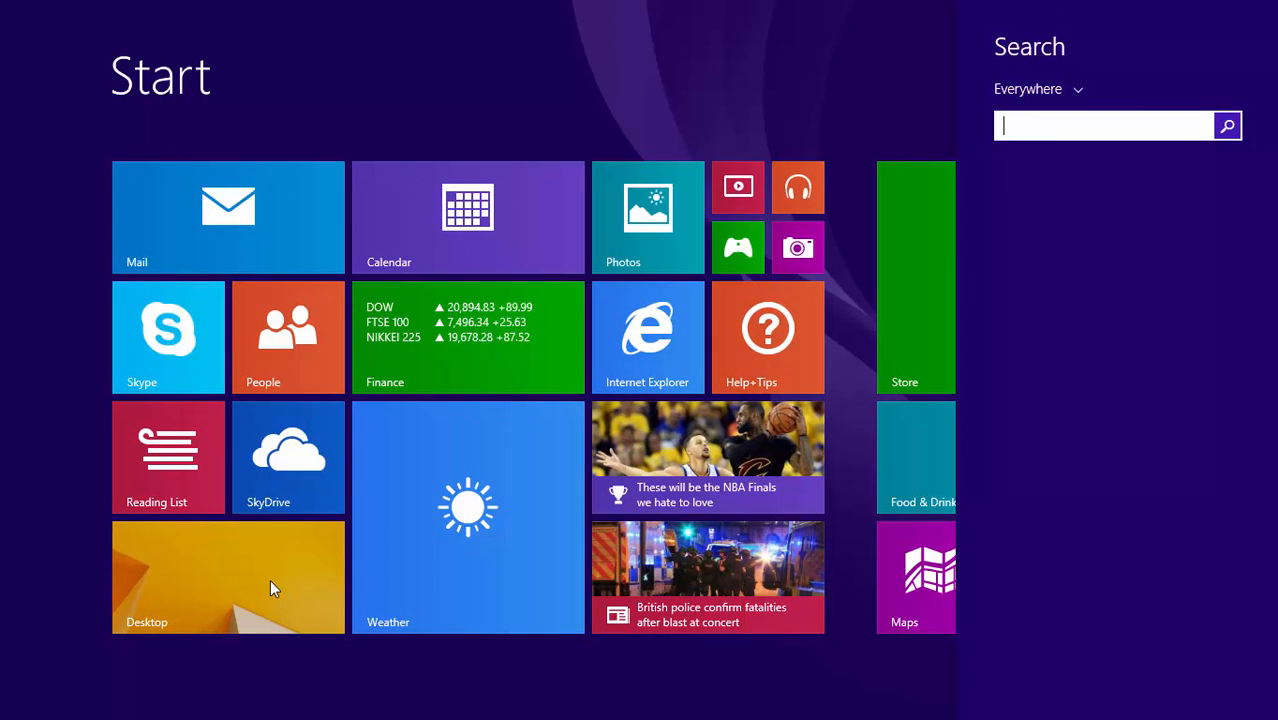
text(services)
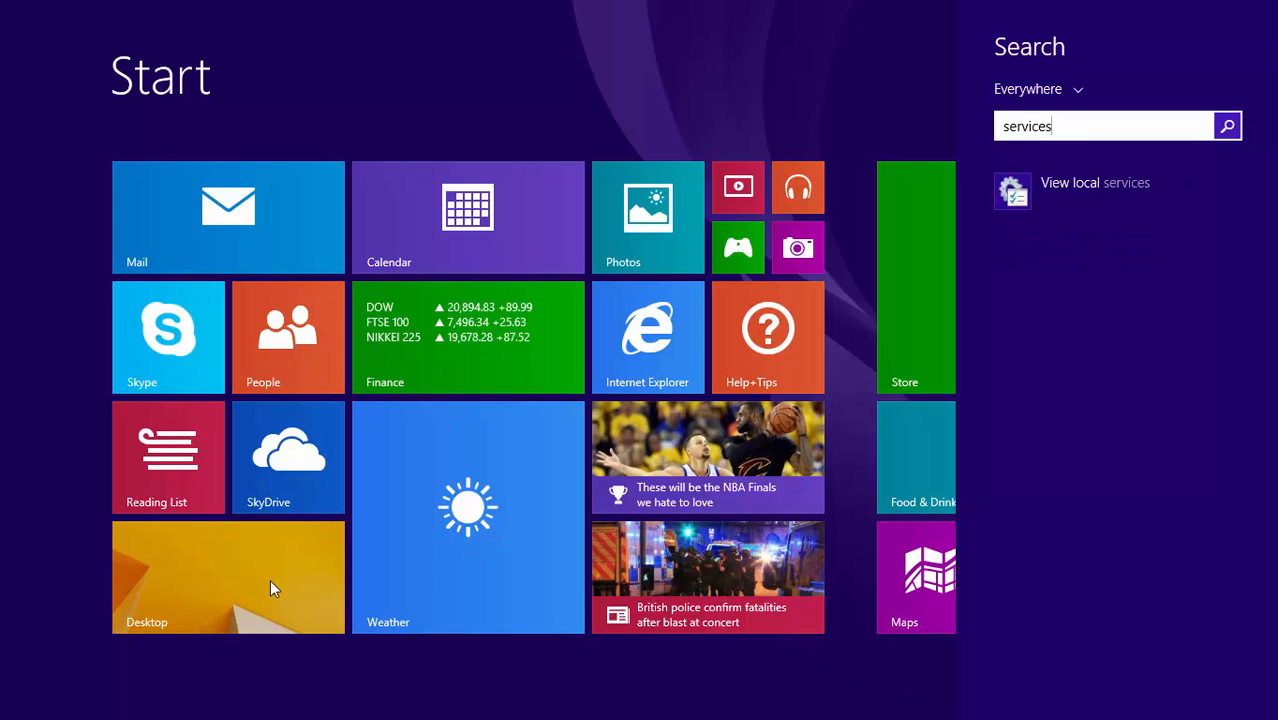
text(.msc)
key(Return)
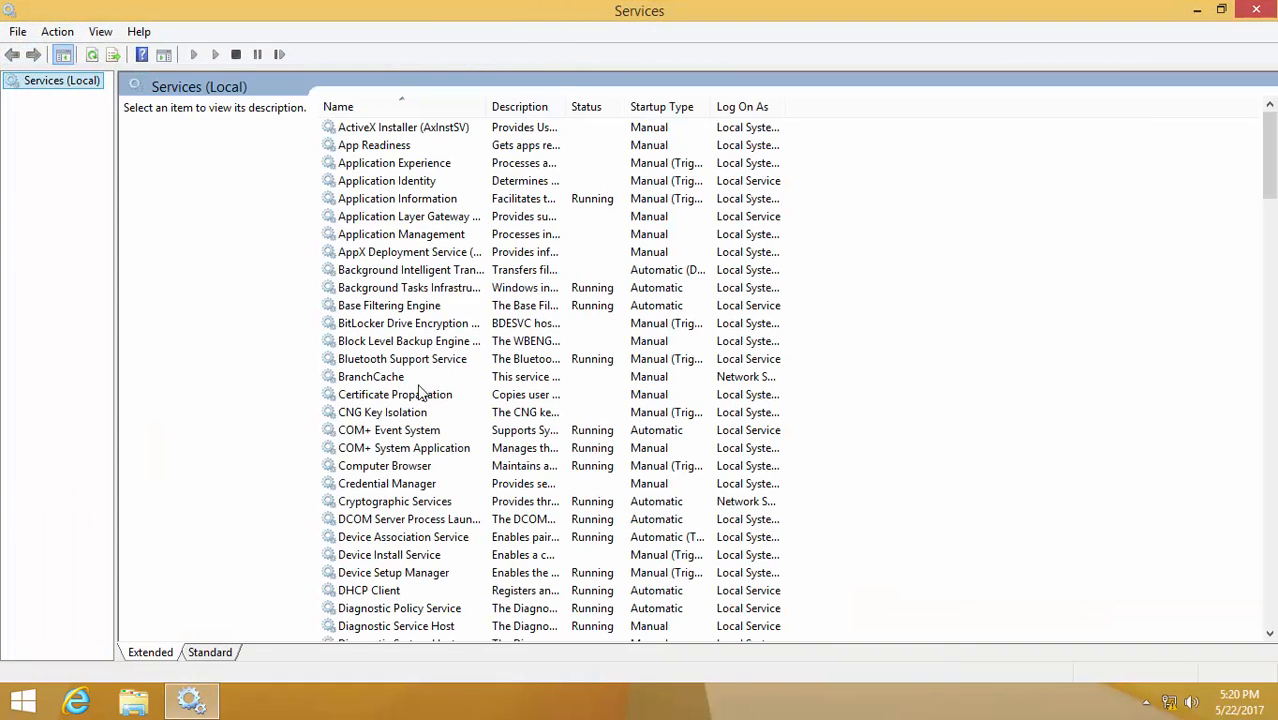
Find the Workstation service in the list and check its status after the restart
click(419, 394)
text(wo)
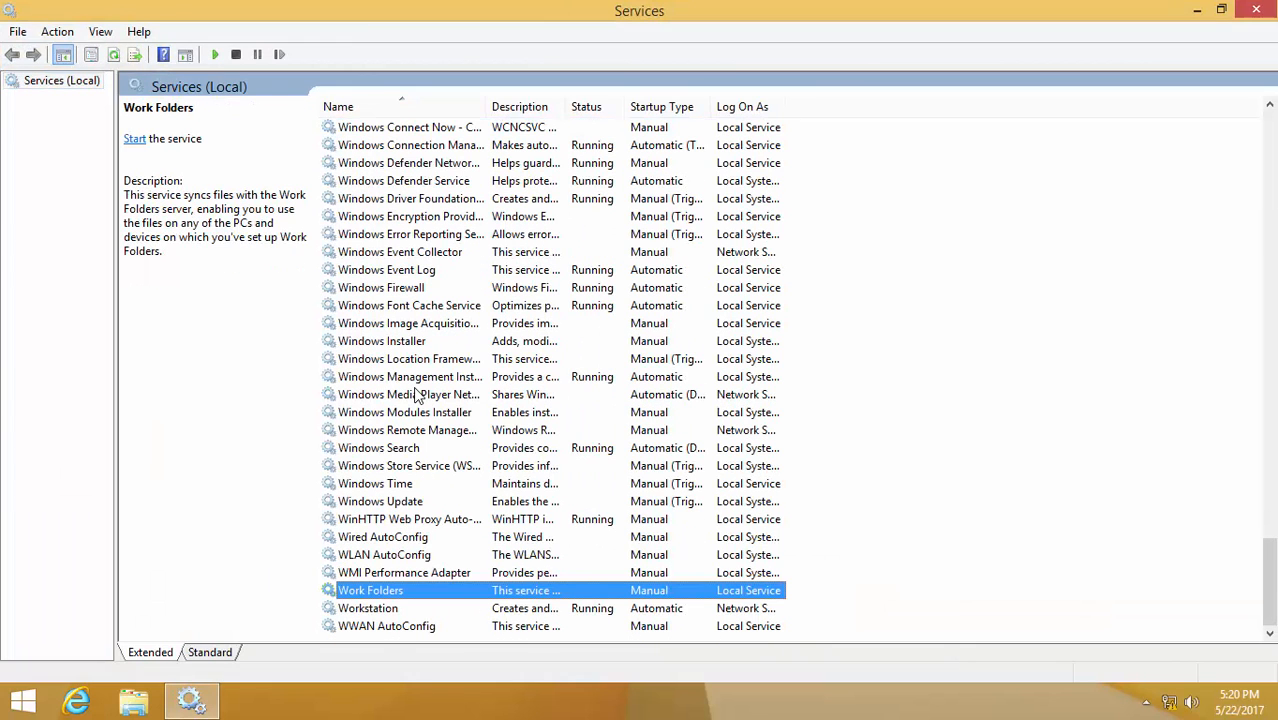
click(368, 612)
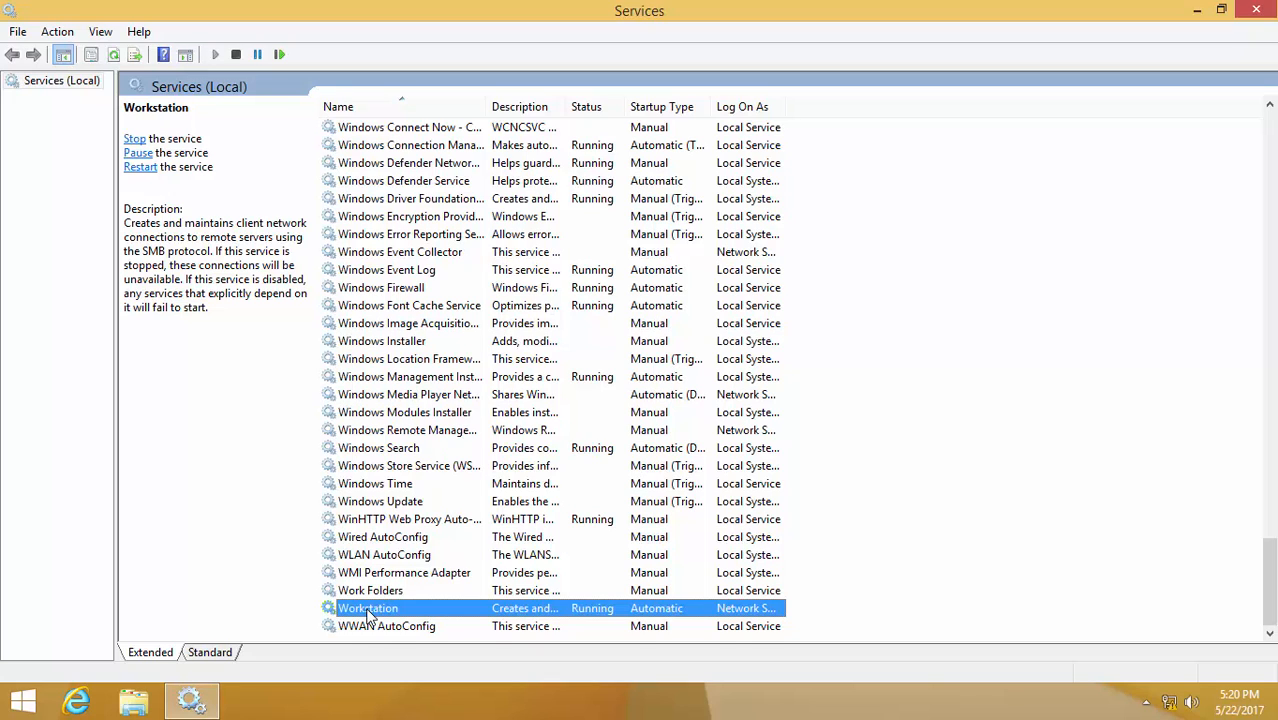
Find the Netlogon service in the list and try to start it
key(n)
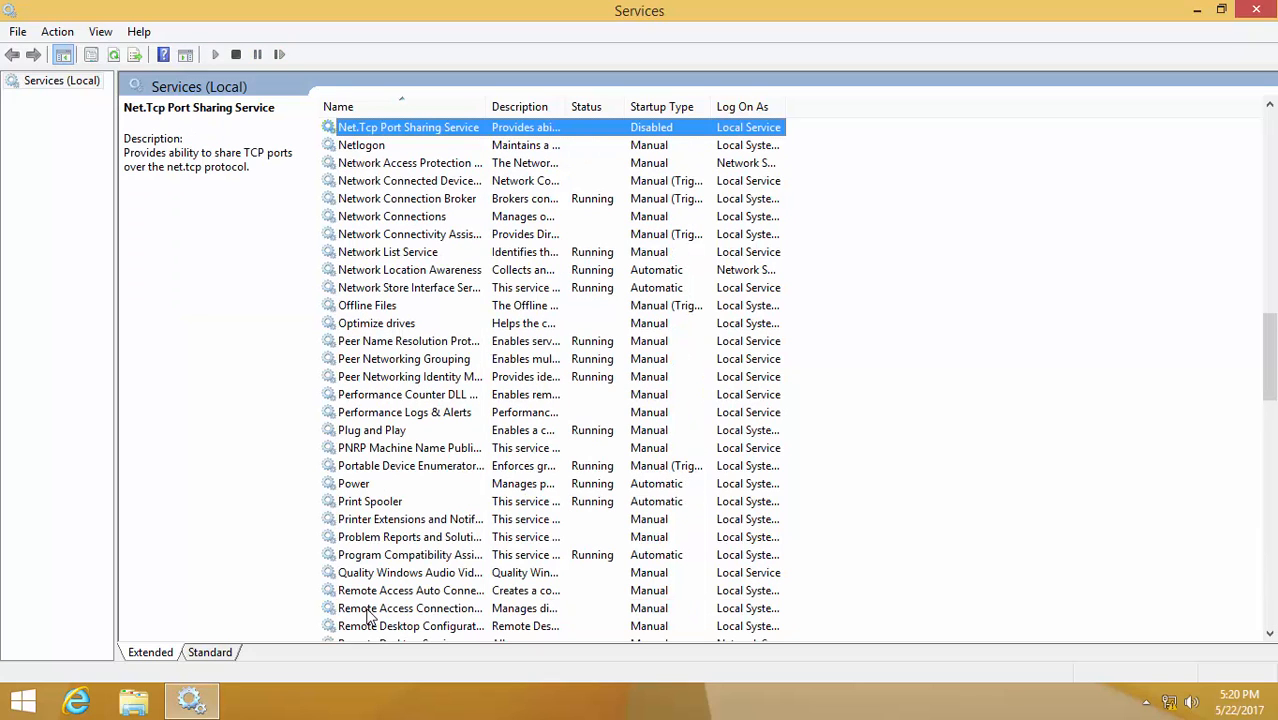
click(373, 148)
right_click(374, 147)
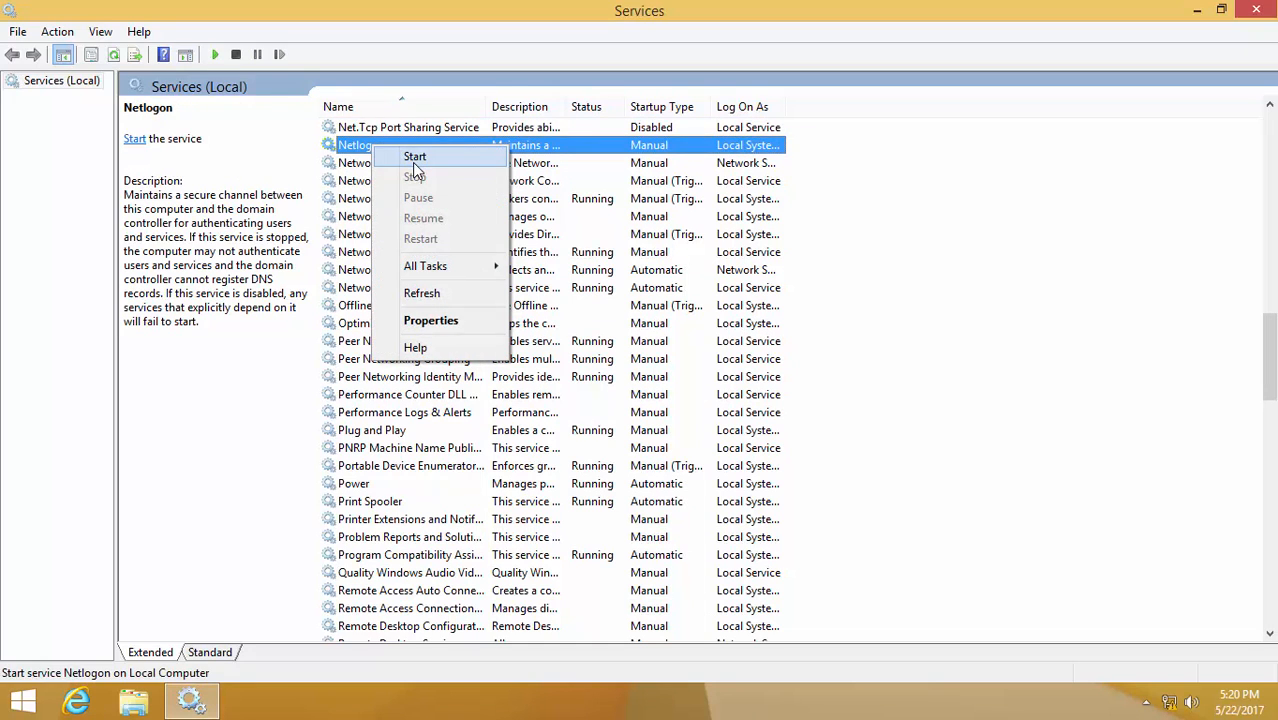
click(413, 161)
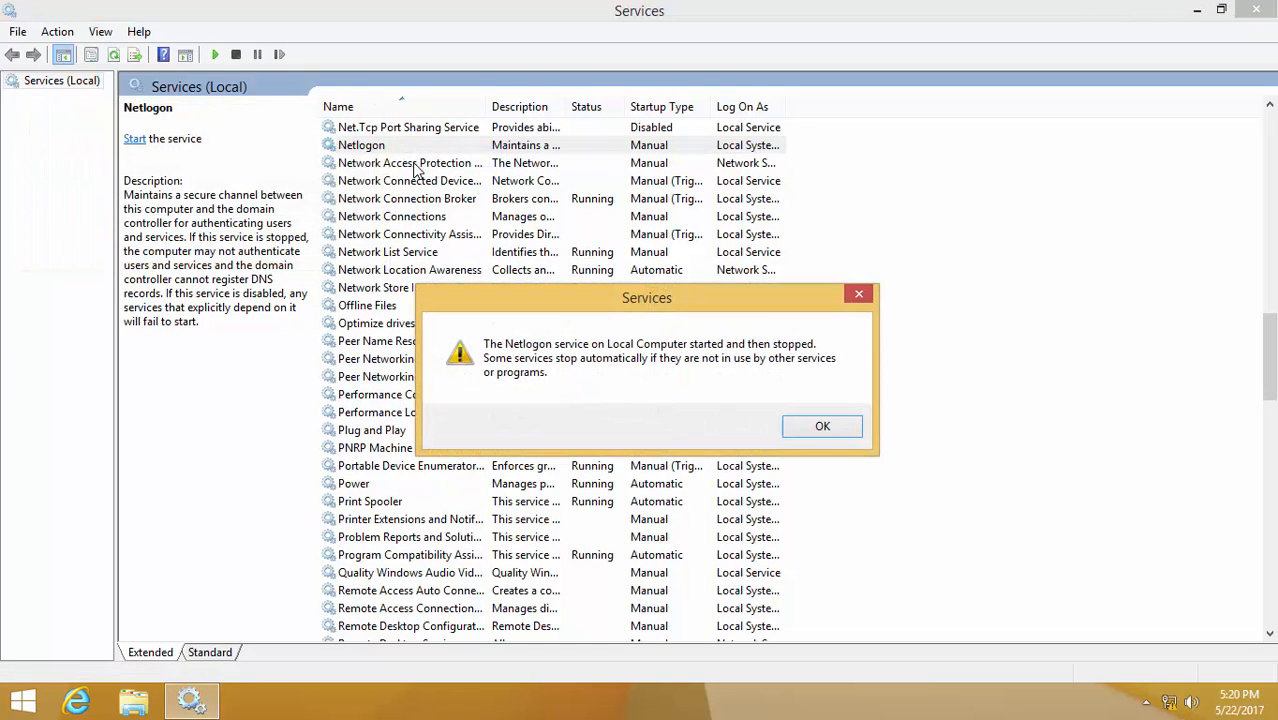